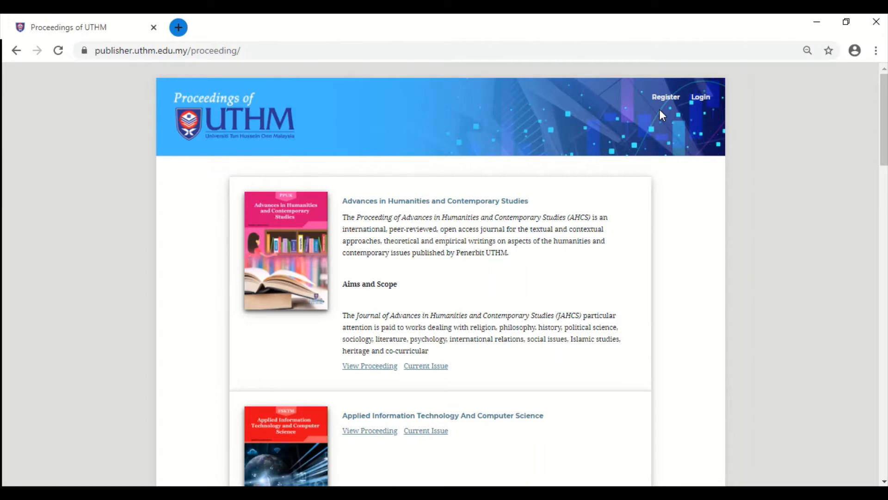
Log in to the Proceedings of UTHM site with the prefilled username and the account password
click(701, 105)
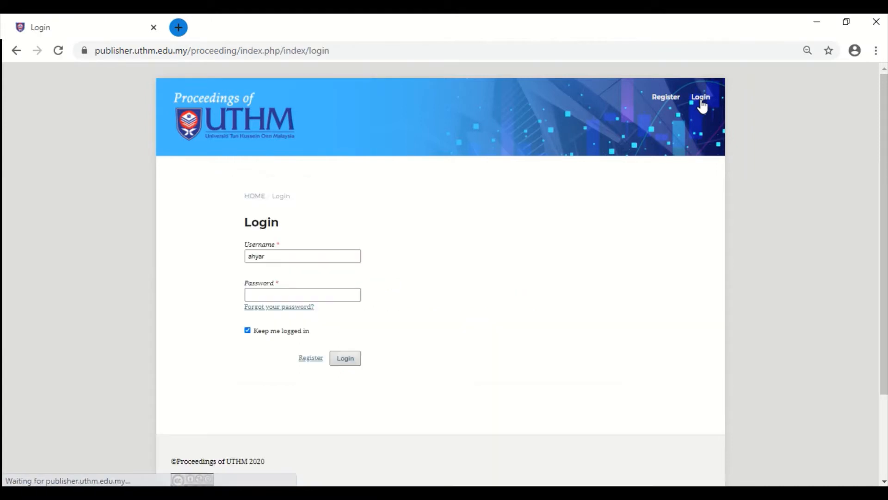
click(337, 296)
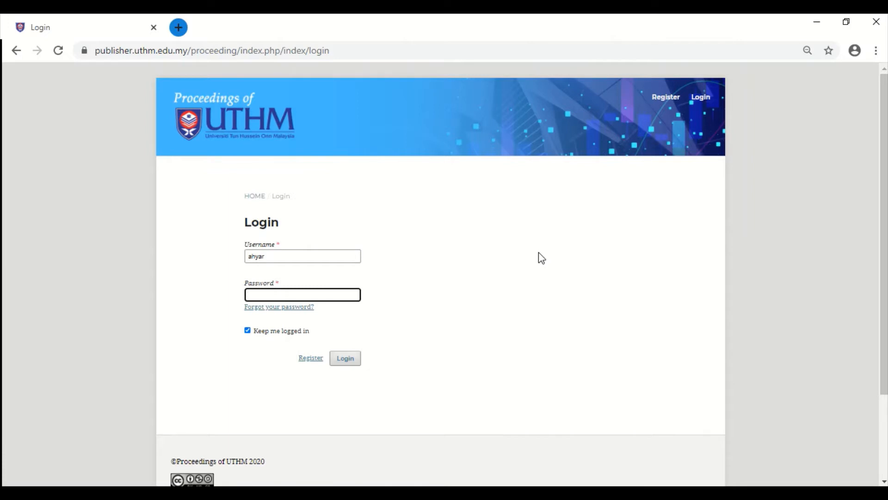
text(***********)
click(349, 365)
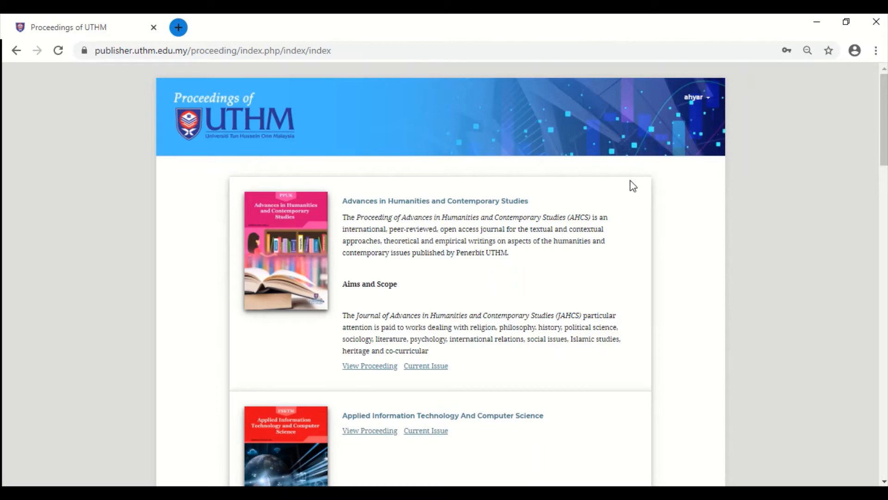
View the Applied Information Technology And Computer Science proceeding and open its submissions page
scroll(630, 188, down, 4)
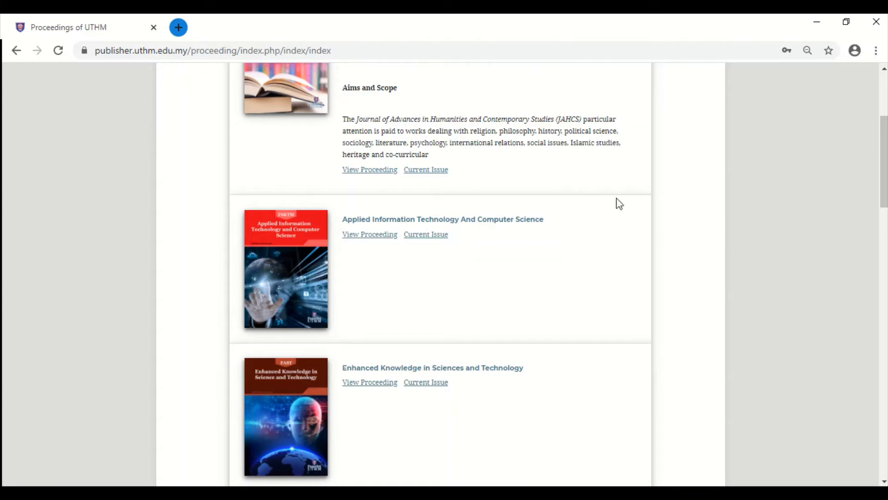
click(364, 227)
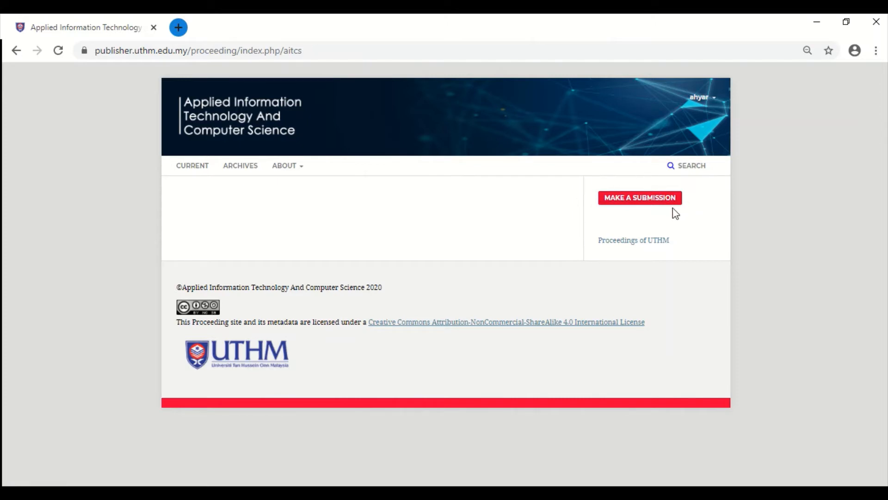
click(645, 202)
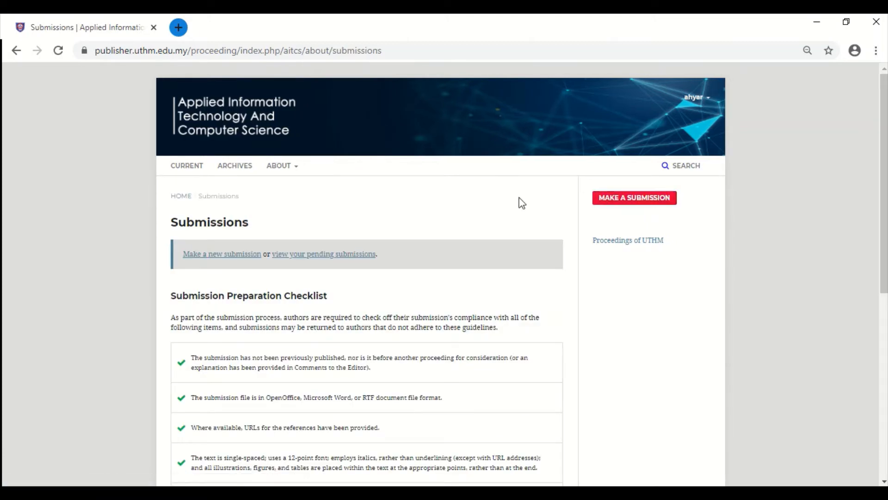
Review the submission preparation checklist and author guidelines, and start a new submission
scroll(487, 202, down, 1)
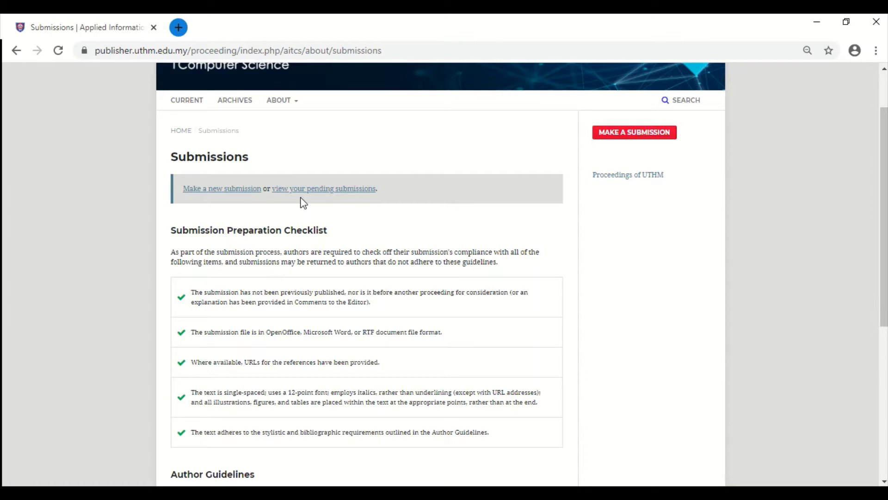
scroll(303, 208, down, 1)
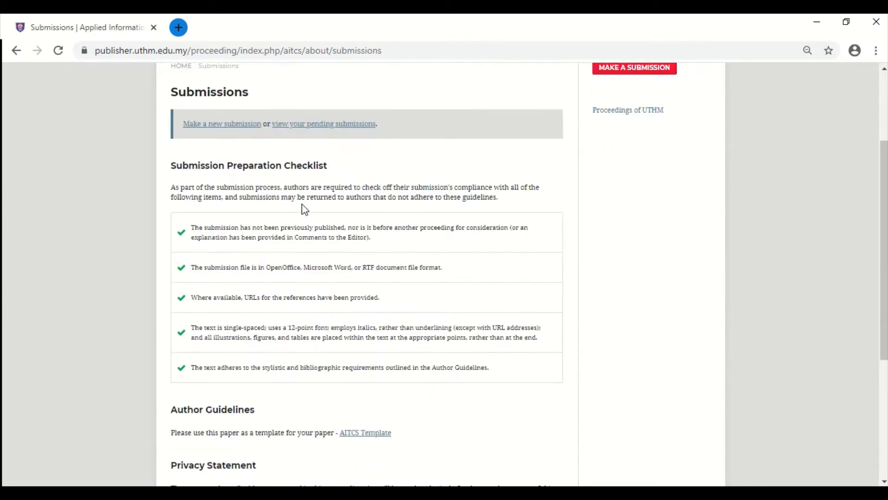
scroll(302, 208, down, 1)
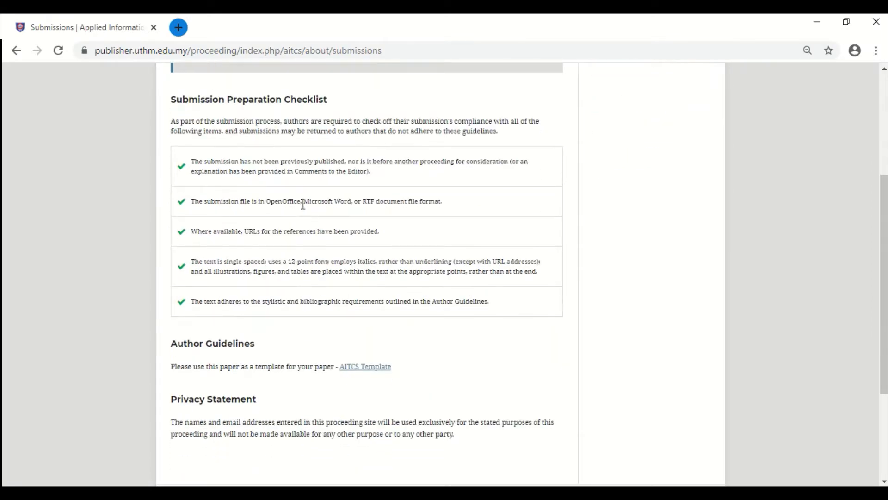
scroll(378, 244, down, 1)
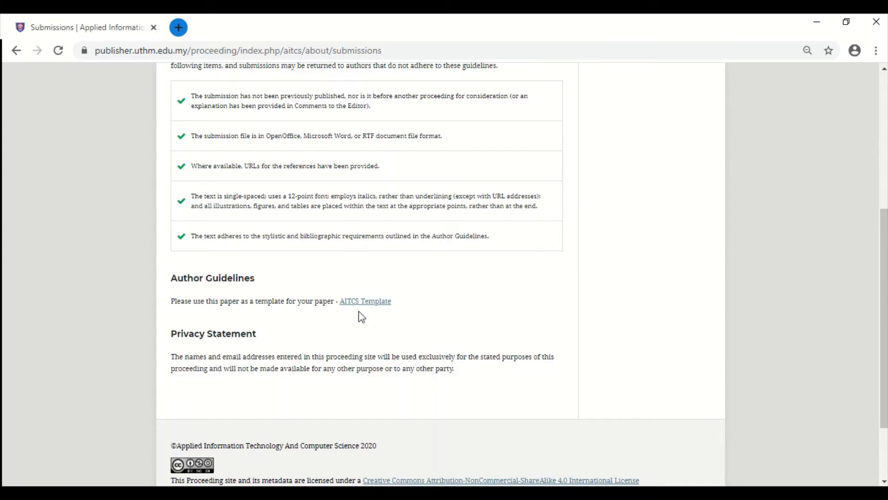
scroll(360, 315, up, 3)
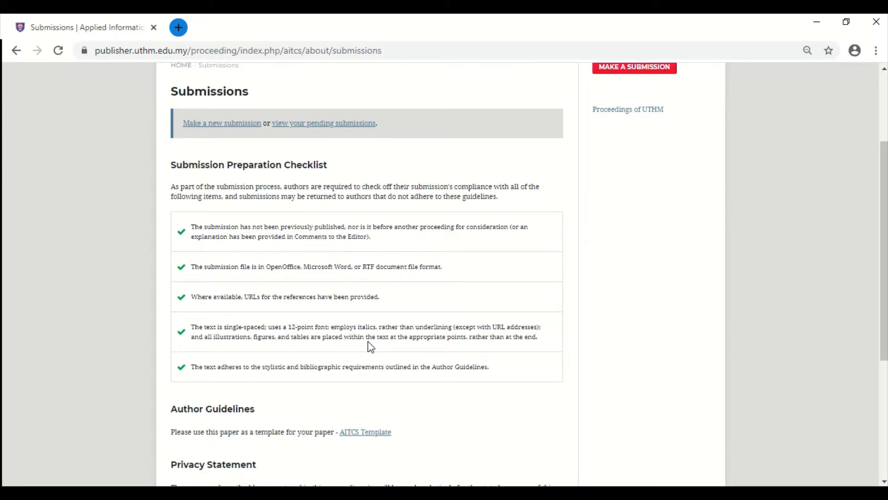
scroll(358, 329, up, 3)
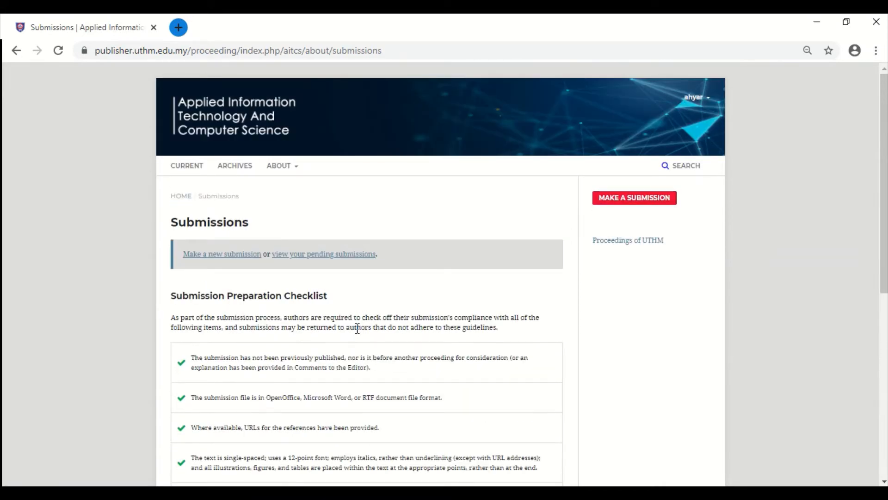
click(216, 257)
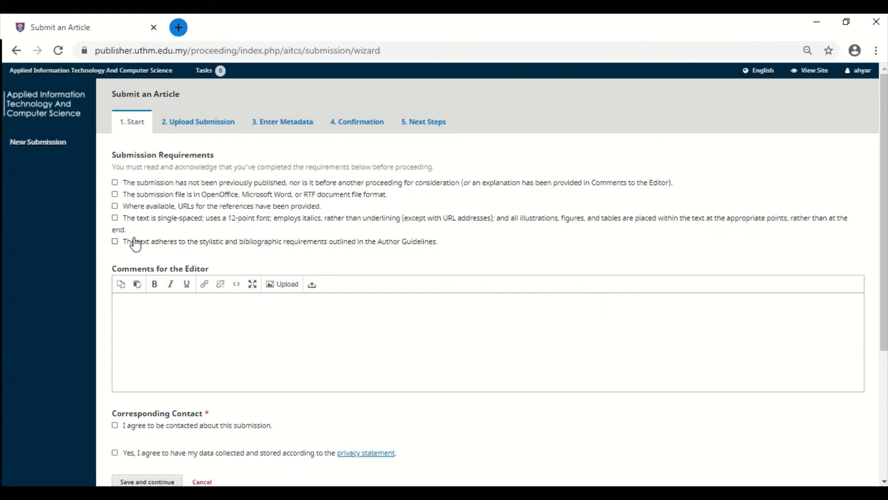
Acknowledge all five submission requirements for the article
click(114, 183)
click(114, 195)
click(115, 207)
click(115, 218)
click(115, 242)
Enter "Comment and suggestion for AITCS" as the comments for the editor
click(141, 306)
text(Comment an)
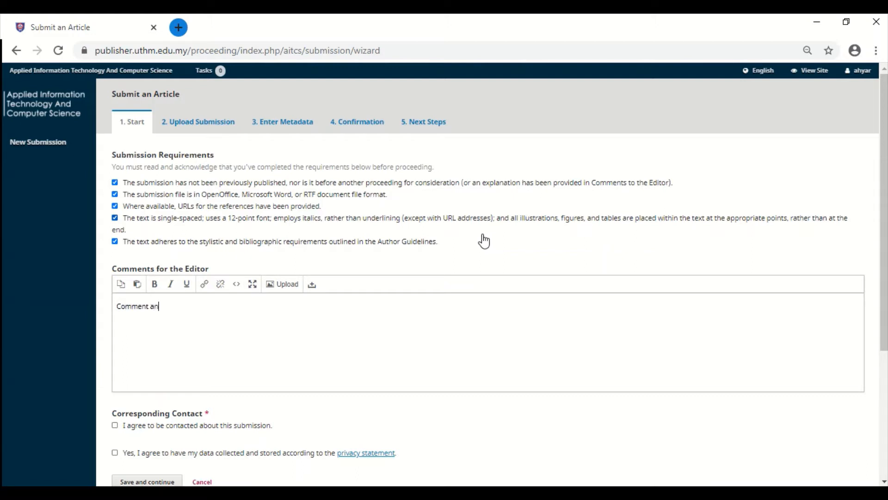
text(d suggestion)
text(for AITCS)
Agree to be contacted and to the data collection under the privacy statement, and save the start stage of the submission
scroll(410, 249, down, 3)
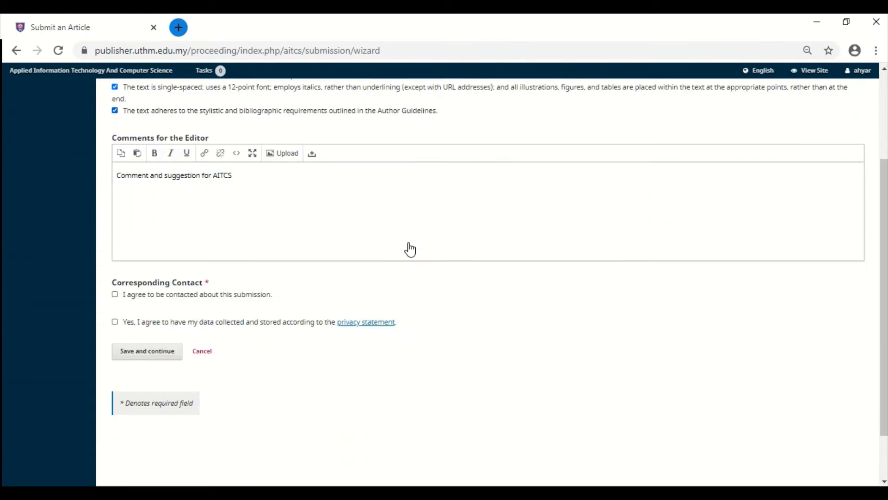
scroll(354, 286, down, 2)
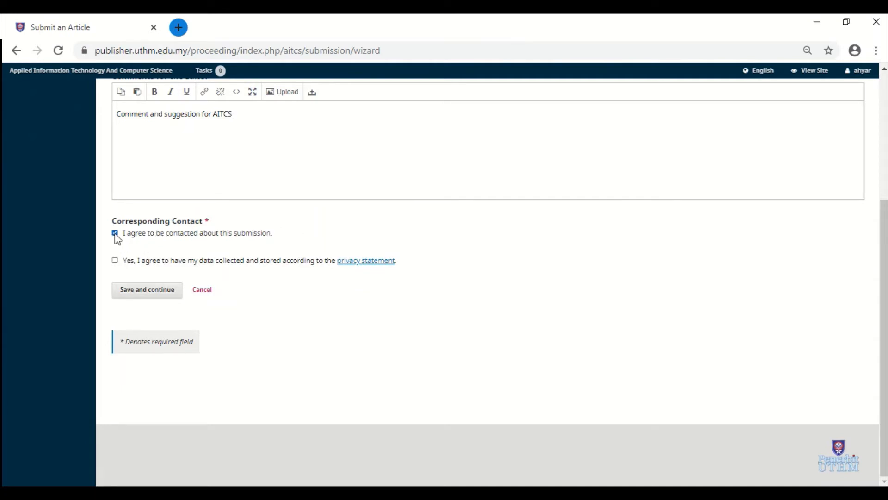
click(115, 261)
click(158, 293)
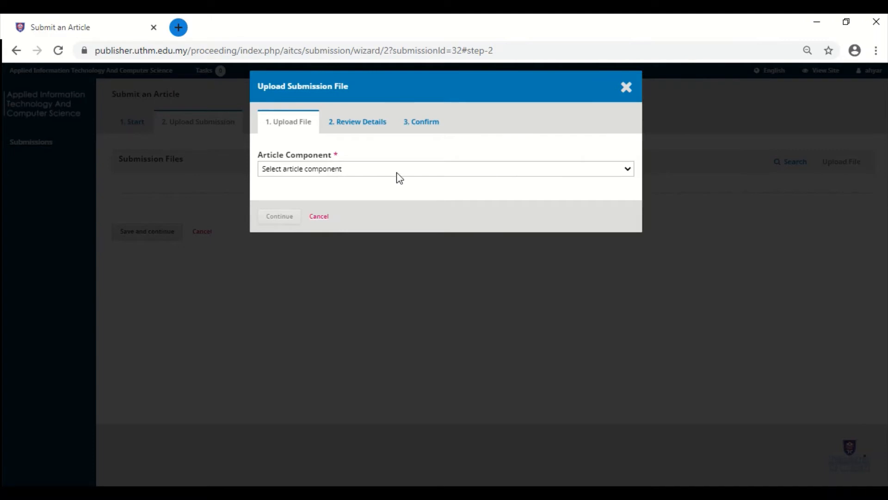
Set the article component of the submission file to Article Text
click(415, 172)
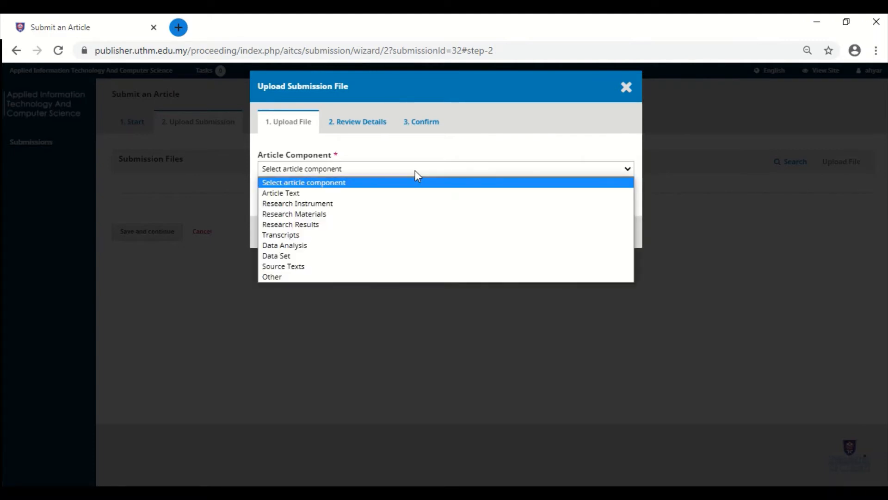
click(406, 194)
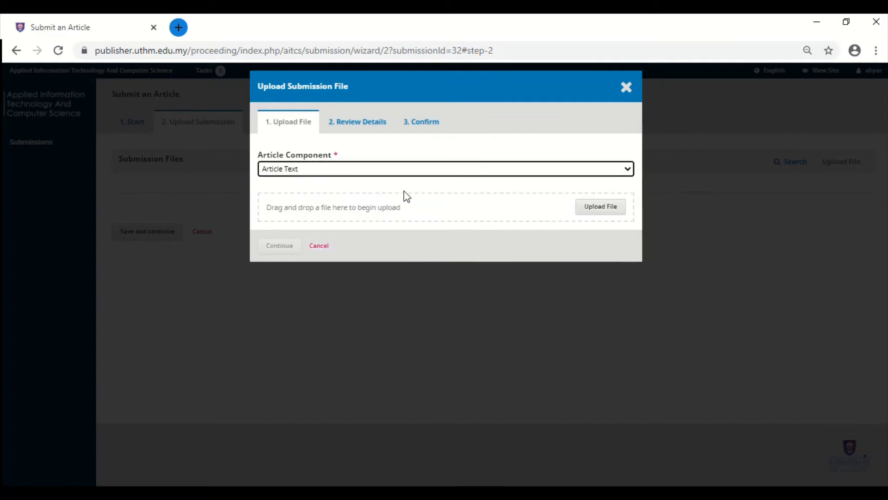
Try to upload the FSKTM Proceedings document by dropping it from the desktop onto the upload area
click(606, 212)
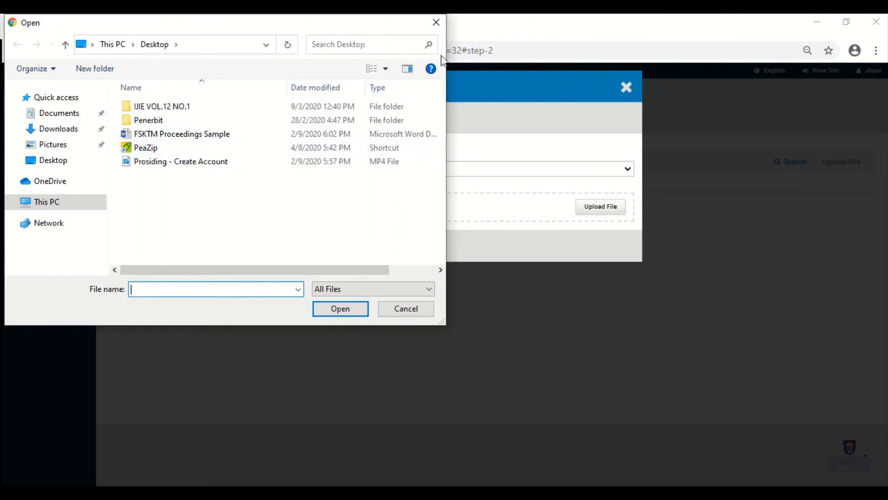
click(434, 22)
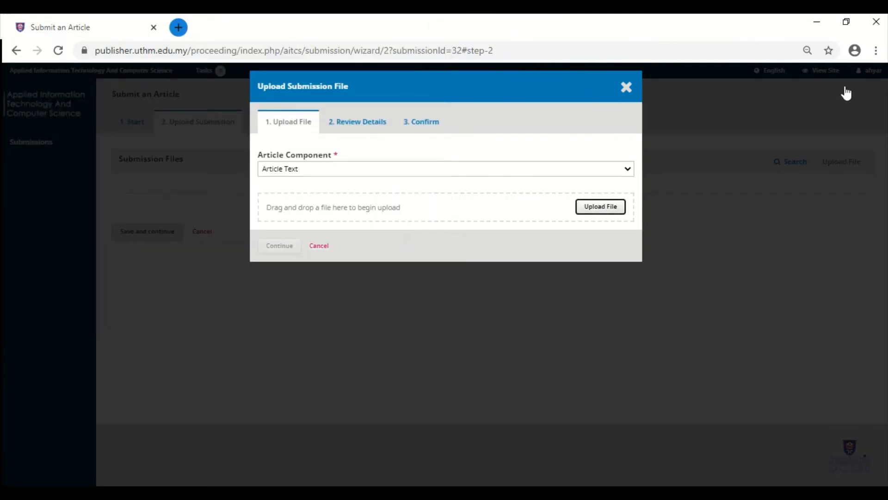
click(851, 30)
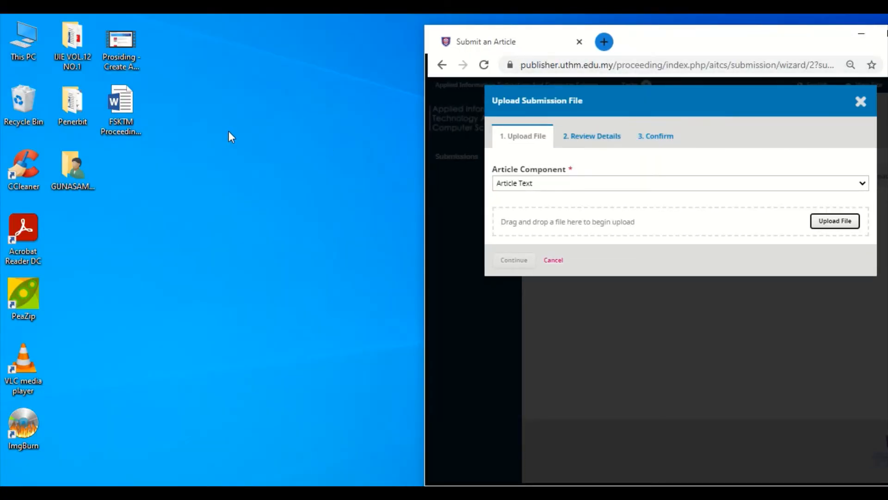
drag(106, 101, 631, 231)
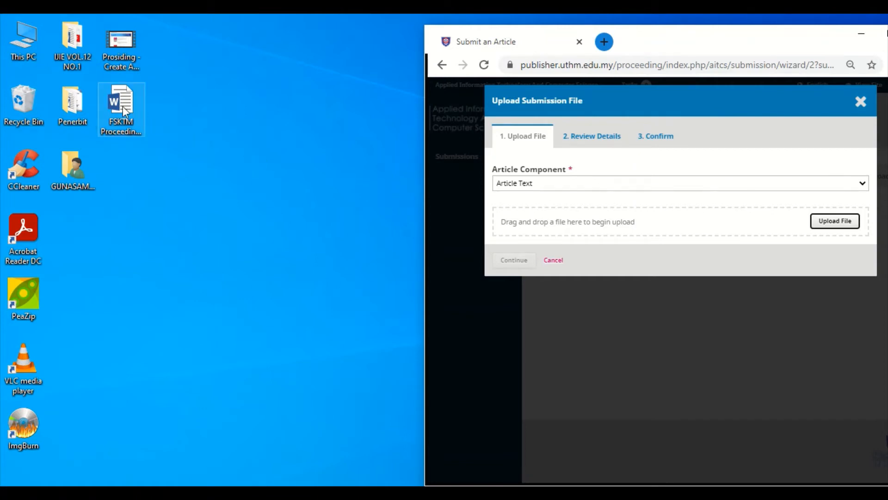
drag(123, 106, 722, 231)
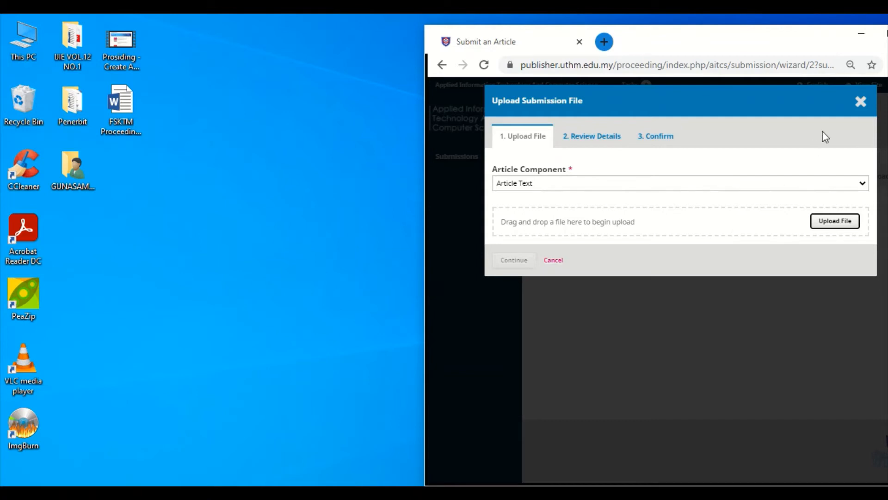
drag(848, 49, 740, 44)
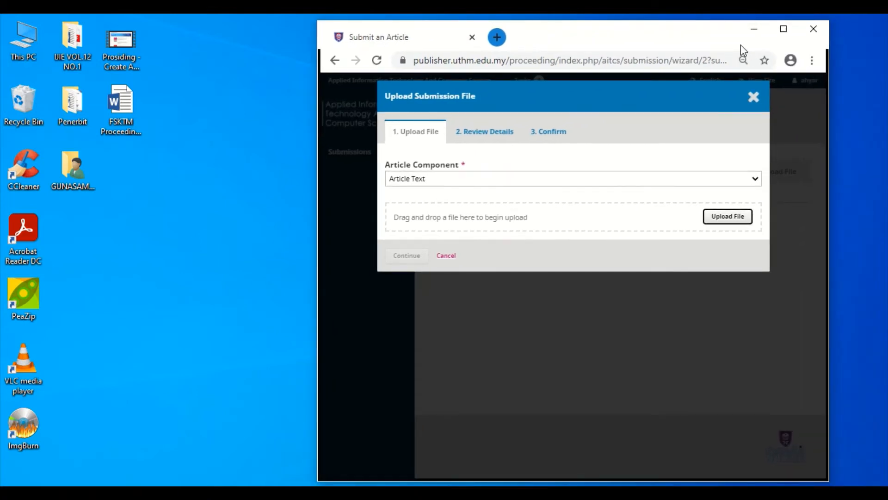
click(786, 32)
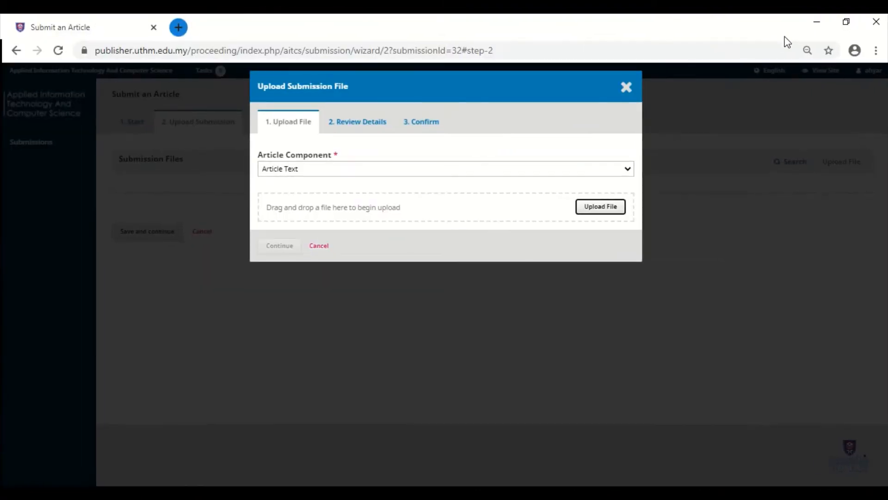
Upload FSKTM Proceedings Sample from the Desktop folder as the article text and continue to the metadata stage
click(611, 208)
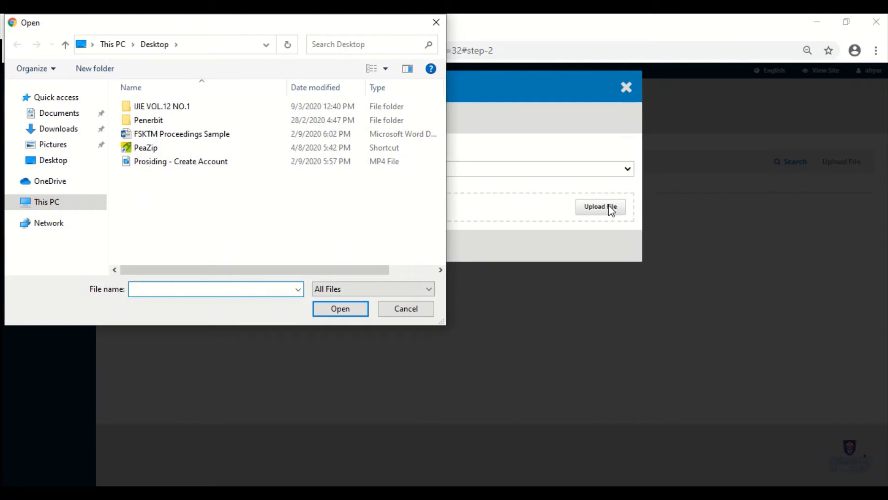
click(51, 162)
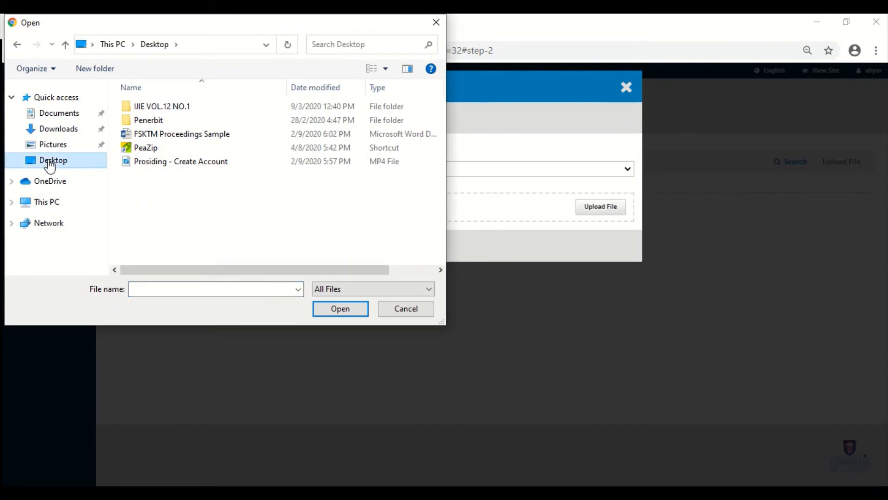
double_click(180, 136)
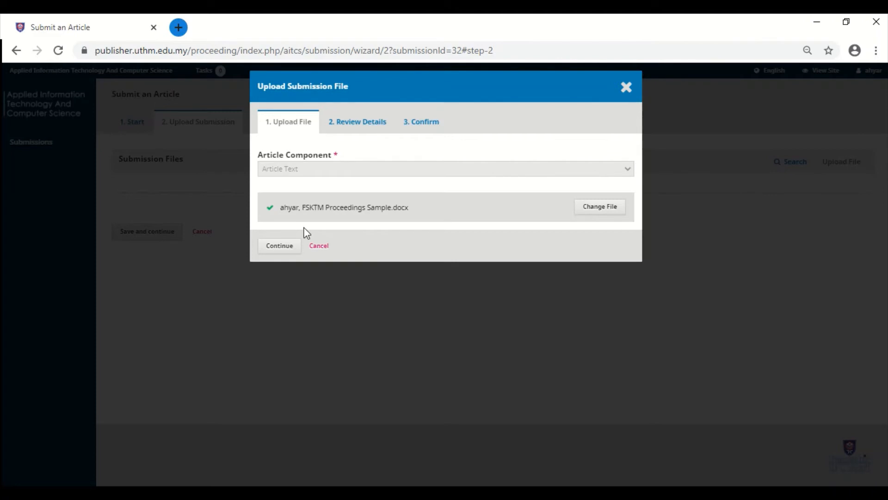
click(280, 245)
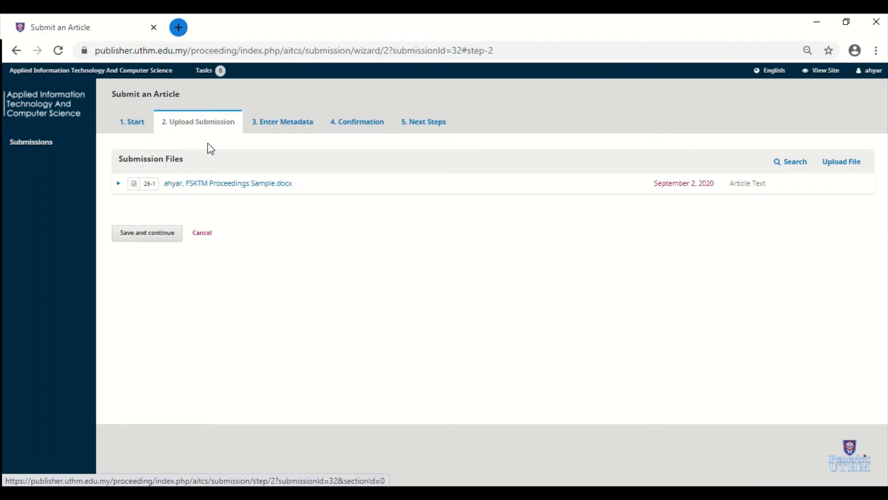
click(151, 239)
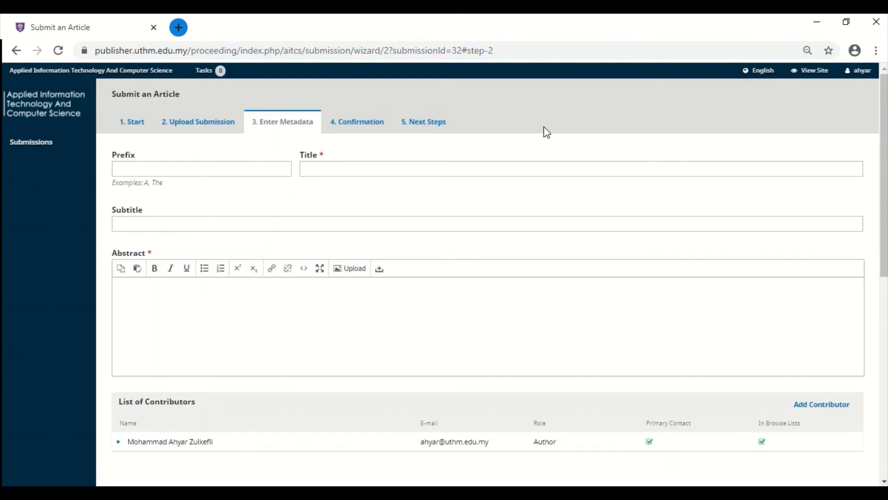
Move the browser window aside, open FSKTM Proceedings Sample from the desktop in Word and enable editing
click(846, 23)
drag(714, 39, 781, 28)
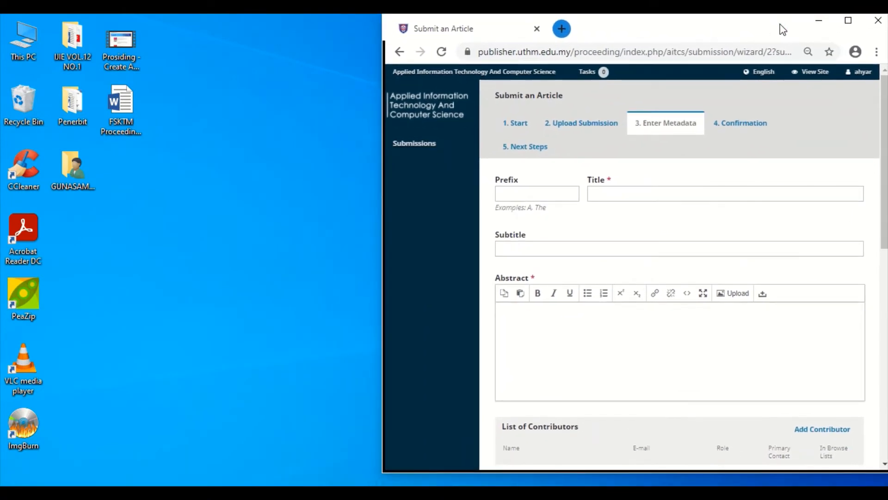
click(130, 120)
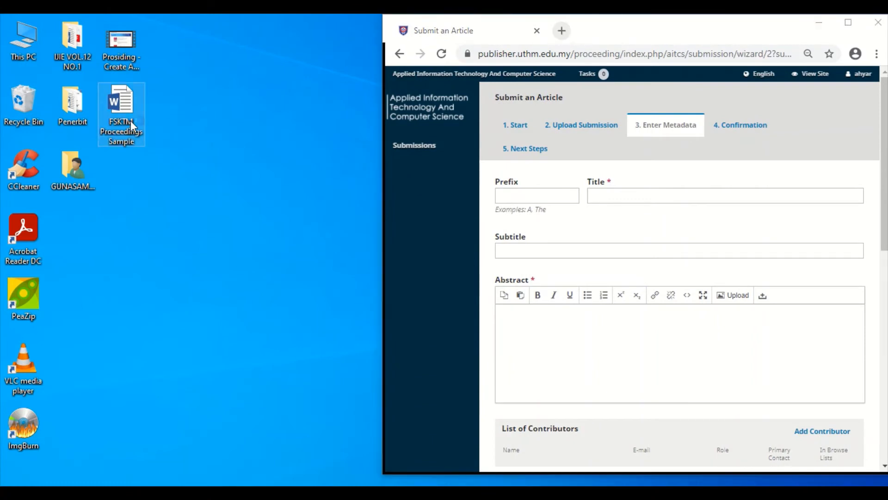
double_click(131, 120)
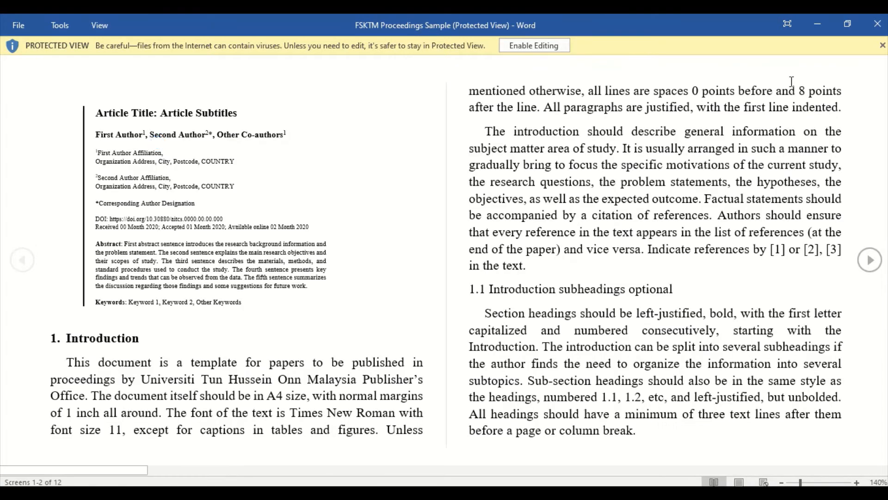
click(553, 49)
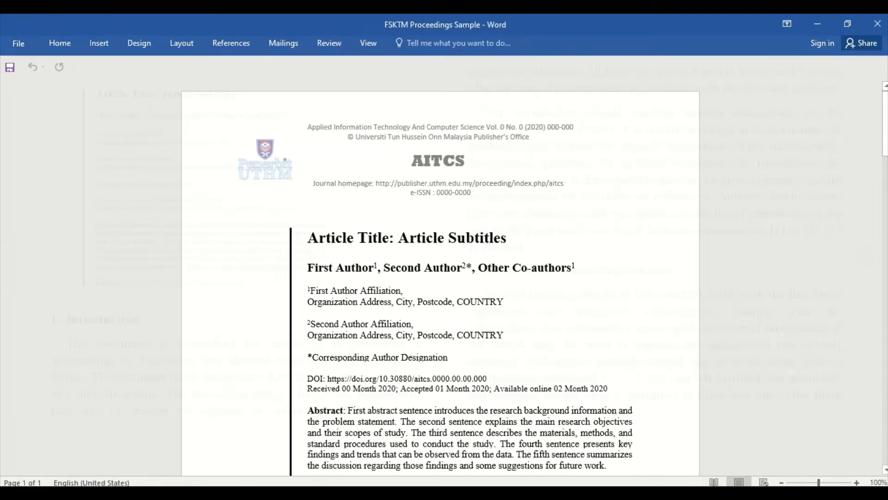
Fit the Word window beside the browser and copy "Article Title" from the document heading into the submission's Title field
click(847, 24)
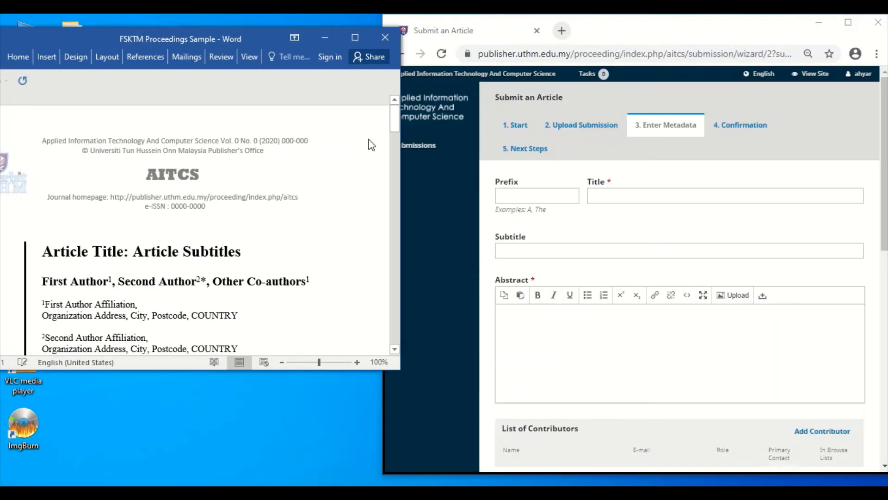
drag(400, 370, 379, 488)
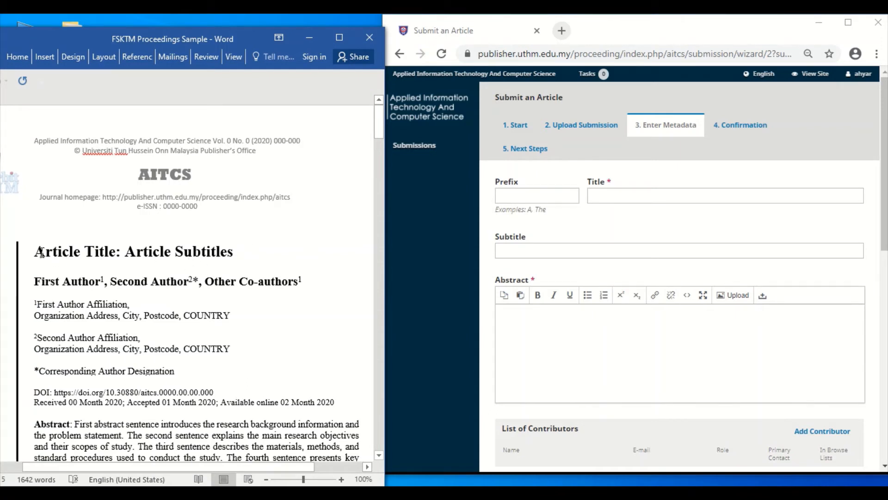
drag(38, 251, 115, 264)
key(ctrl+c)
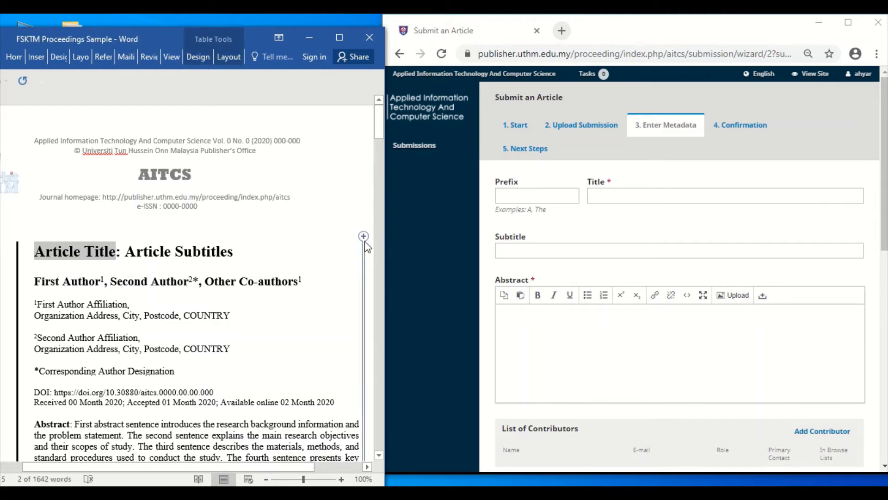
click(628, 194)
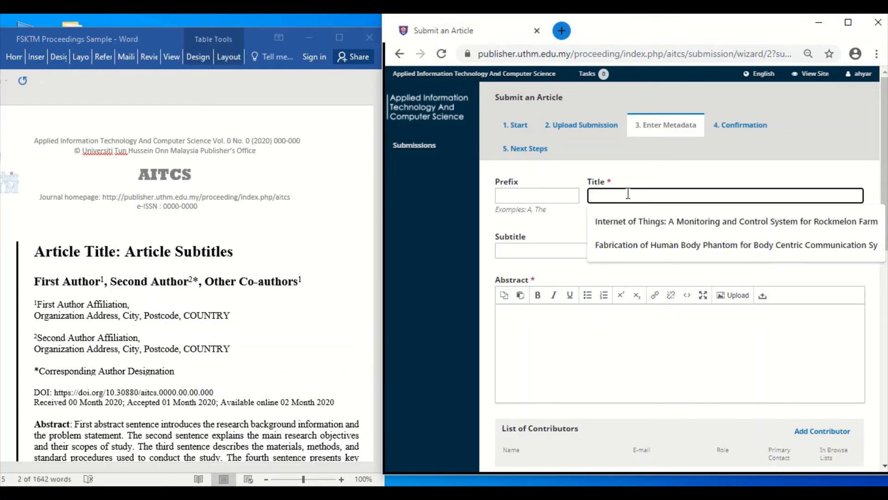
key(ctrl+v)
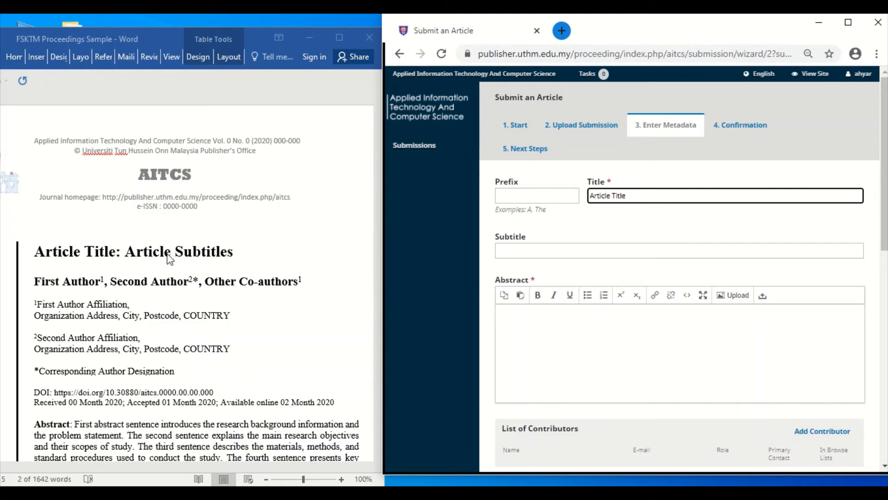
Copy "Article Subtitles" from the Word document's heading into the submission's Subtitle field
key(alt+Tab)
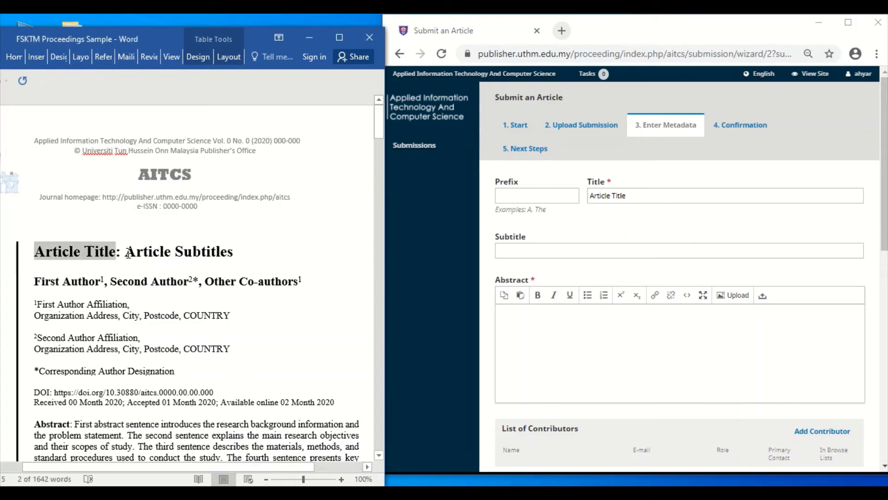
drag(128, 254, 233, 254)
key(ctrl+c)
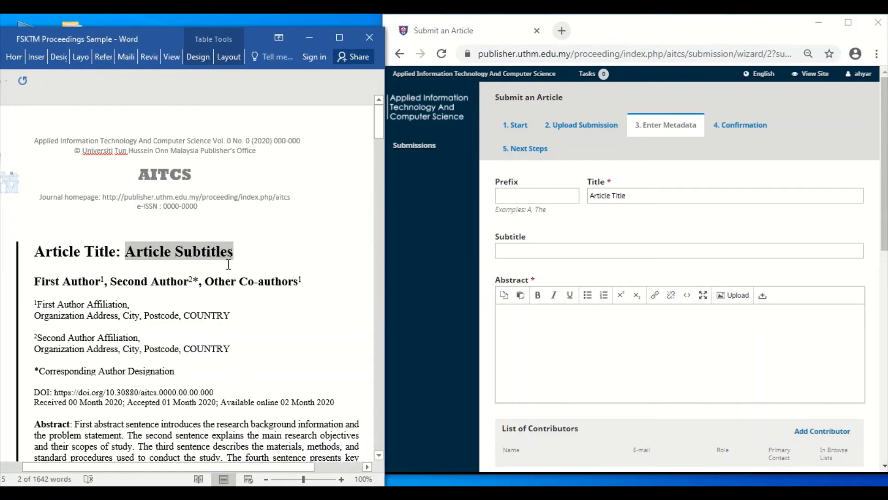
click(514, 256)
click(515, 253)
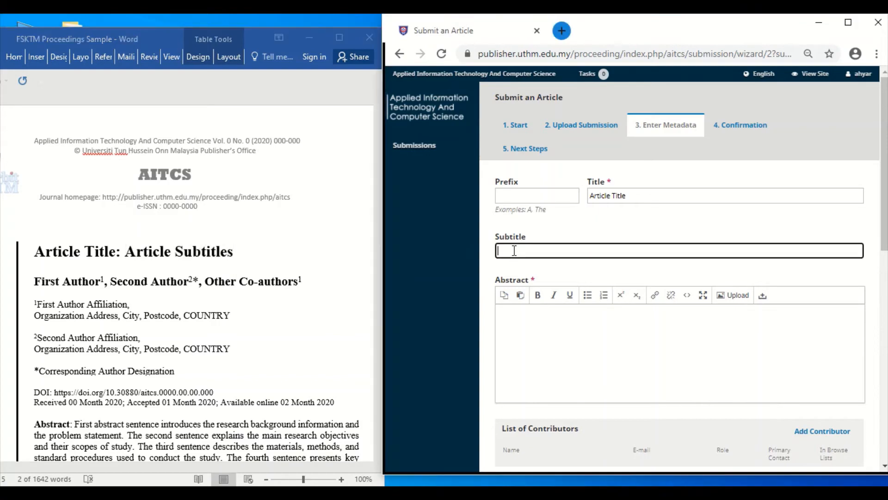
key(ctrl+v)
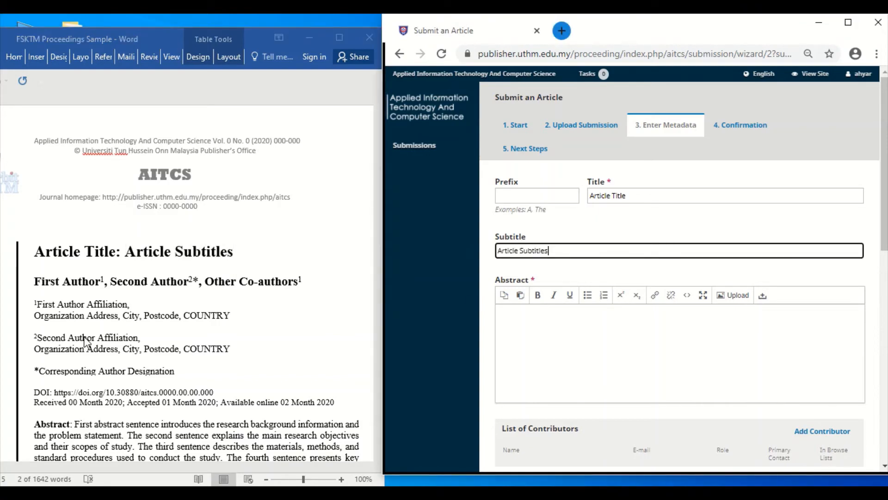
Copy the full abstract paragraph, without its "Abstract" label, from the Word document into the submission's Abstract field
scroll(82, 324, down, 3)
click(81, 304)
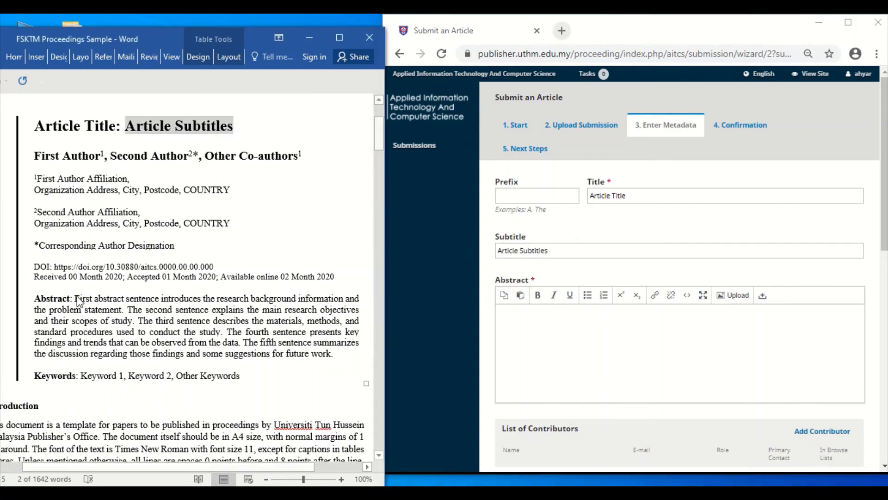
click(86, 308)
drag(76, 300, 333, 370)
key(ctrl+c)
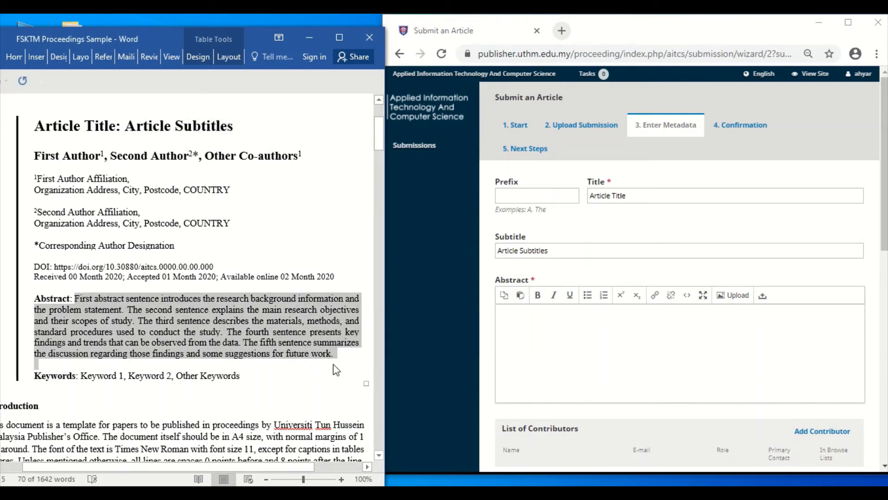
click(535, 320)
key(ctrl+v)
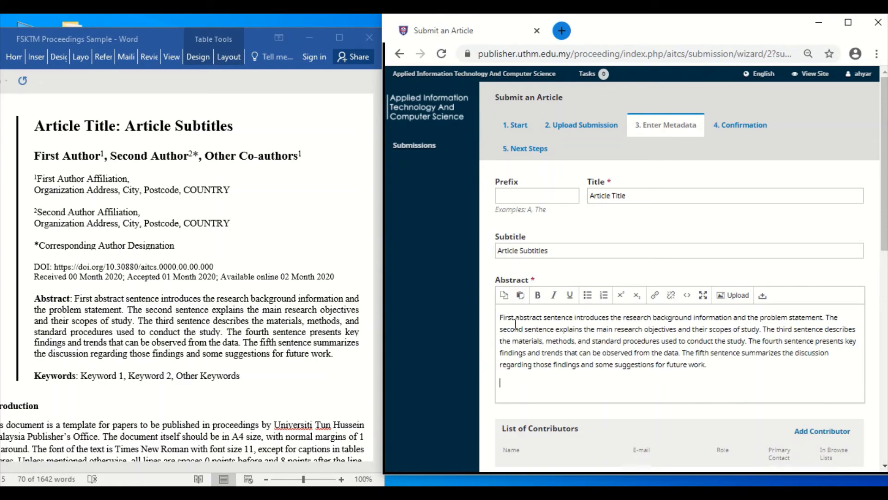
Start adding a contributor using the second author from the Word document, with given name "Second" and family name "Author"
scroll(536, 320, down, 4)
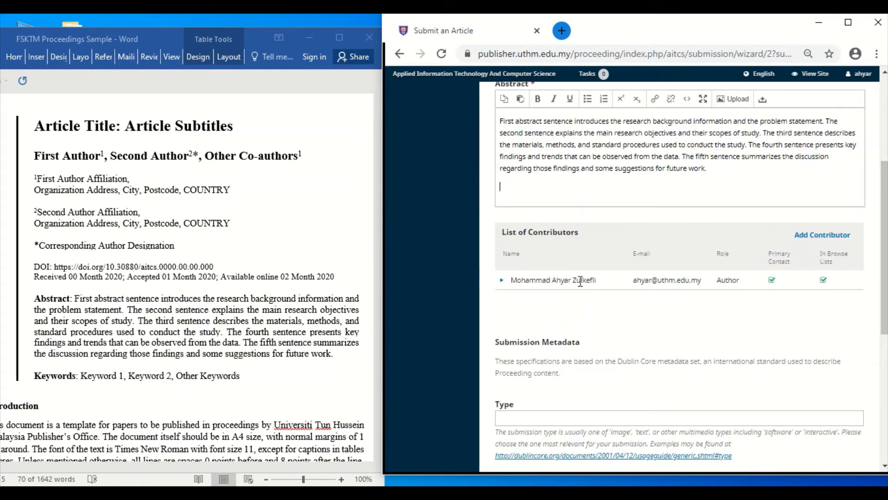
scroll(261, 268, up, 4)
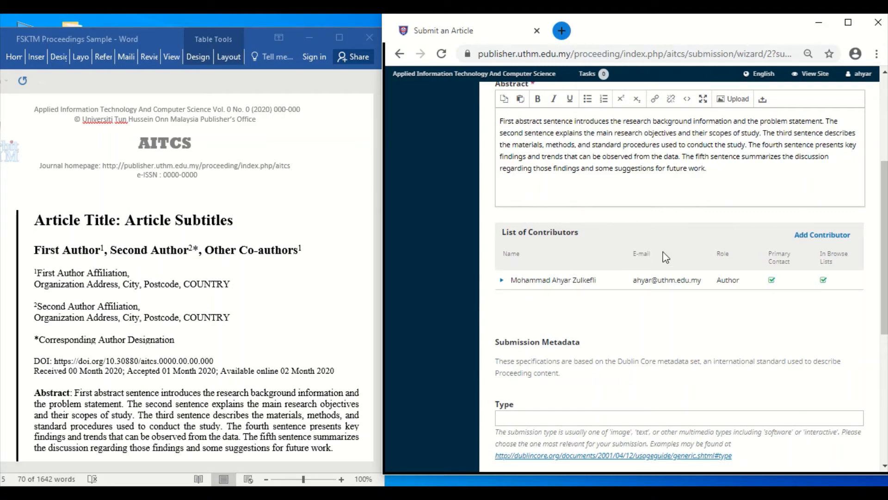
click(830, 241)
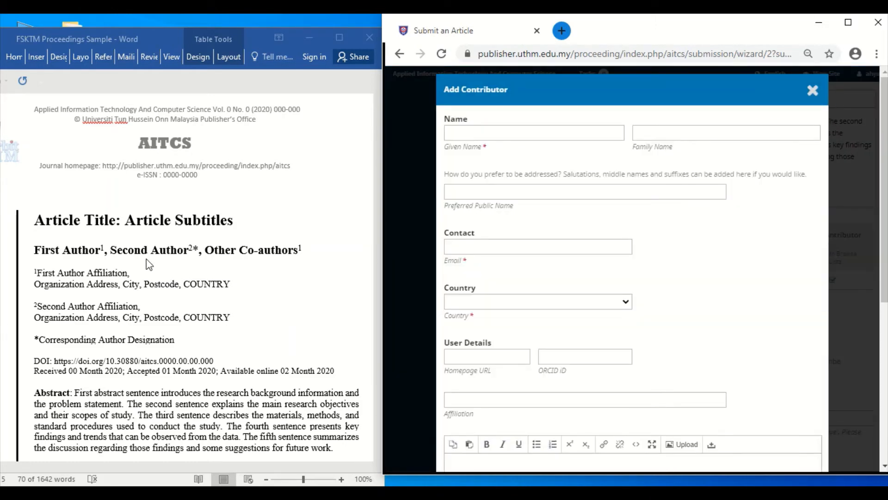
key(alt+Tab)
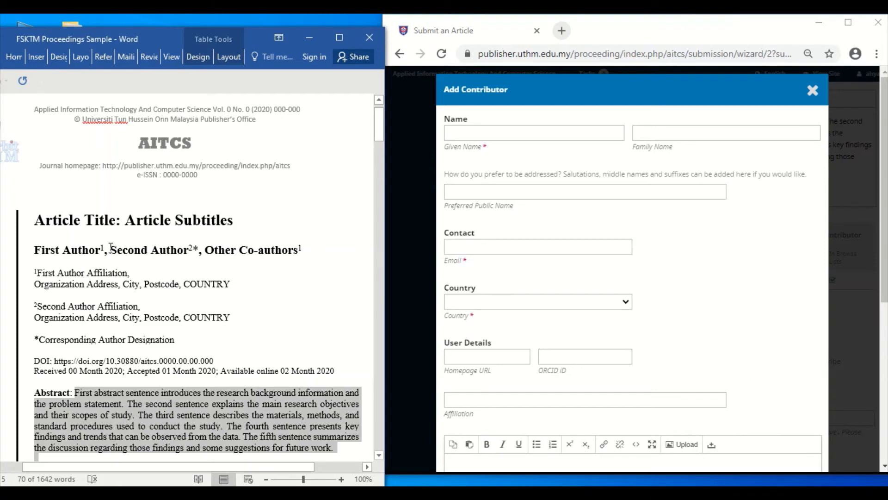
drag(110, 247, 190, 249)
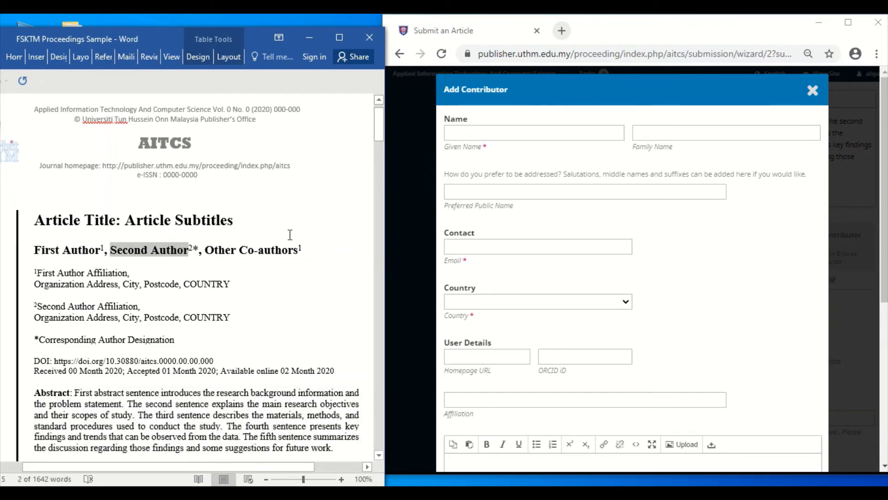
key(ctrl+c)
click(468, 133)
key(ctrl+v)
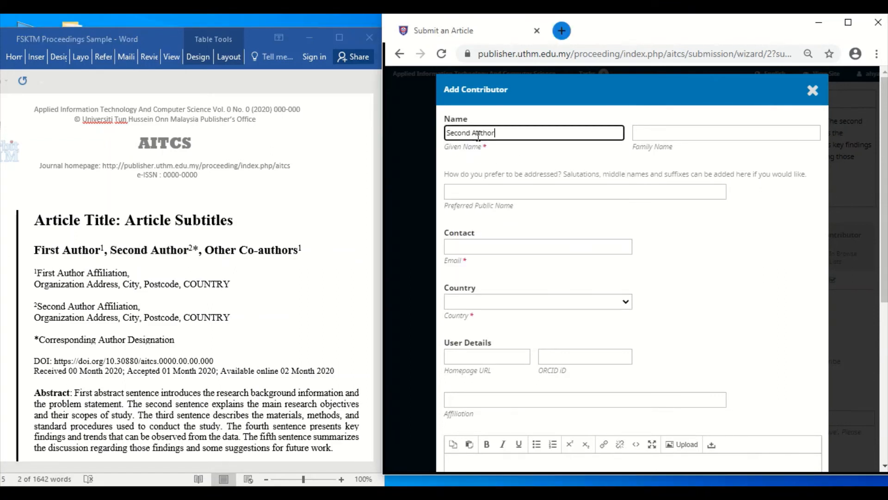
double_click(482, 133)
key(BackSpace)
click(668, 135)
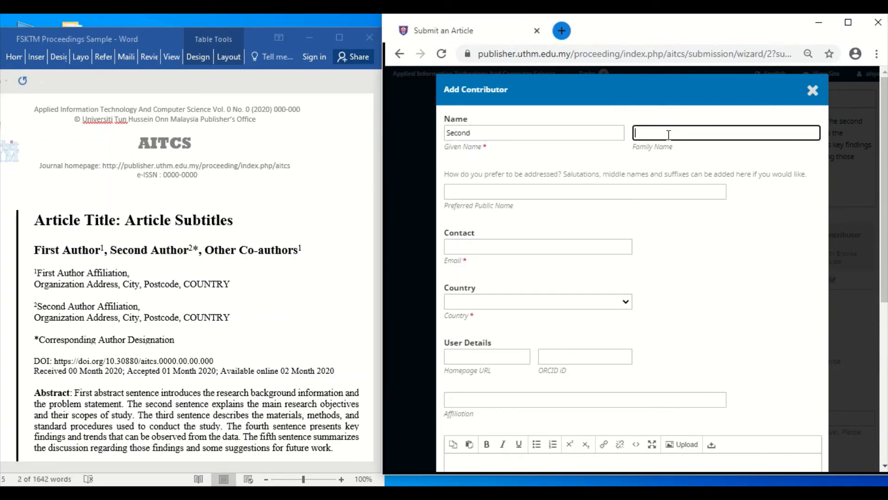
key(ctrl+v)
Fill in the contributor's e-mail from the saved suggestions and set the country to Malaysia
click(551, 242)
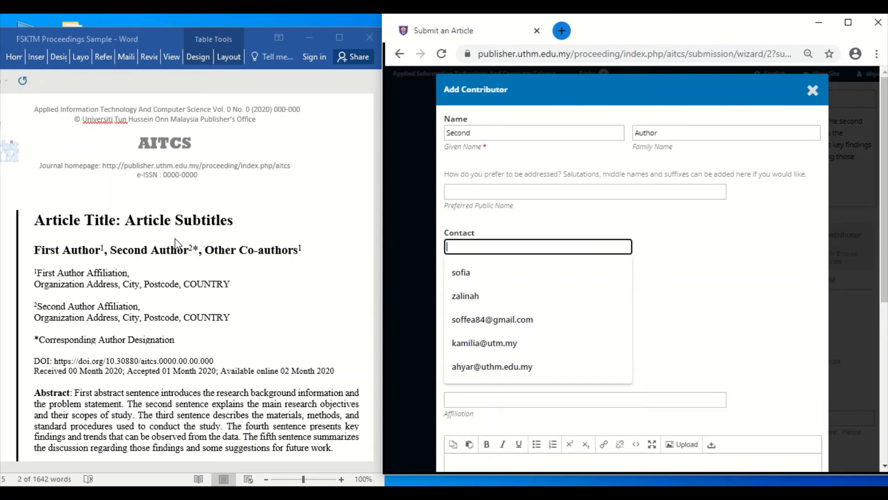
click(501, 366)
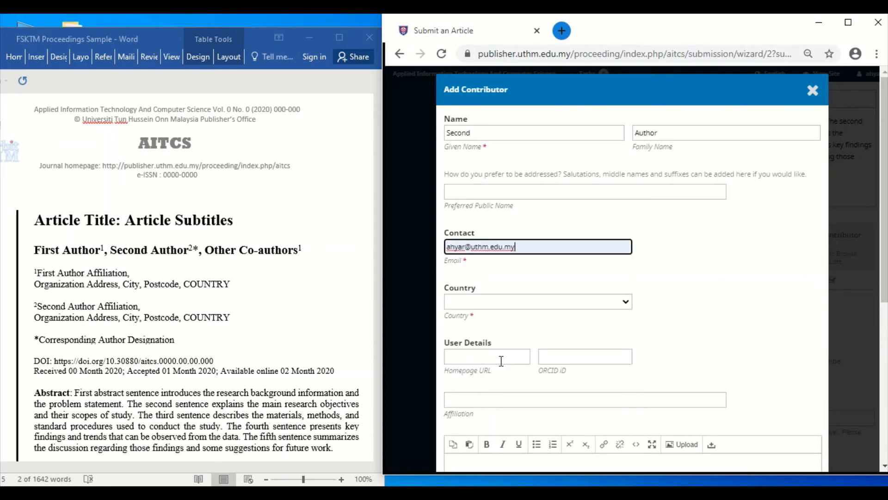
click(622, 303)
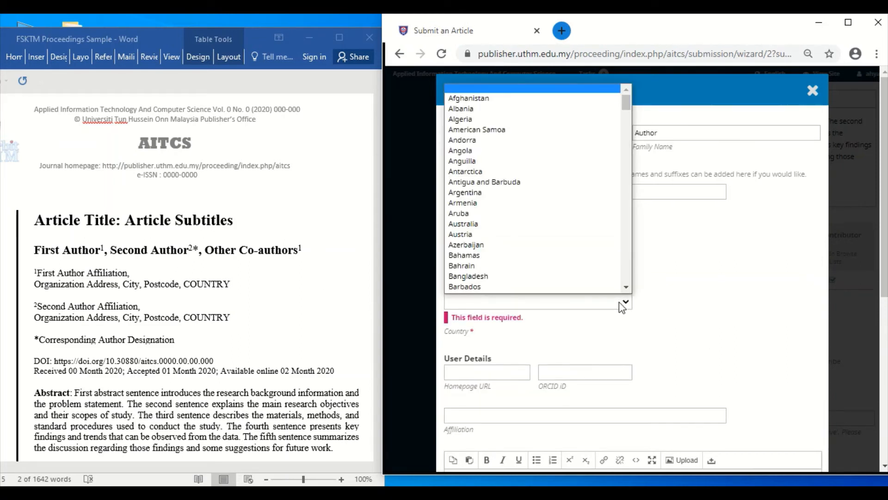
scroll(560, 277, down, 1)
key(m)
scroll(557, 273, down, 8)
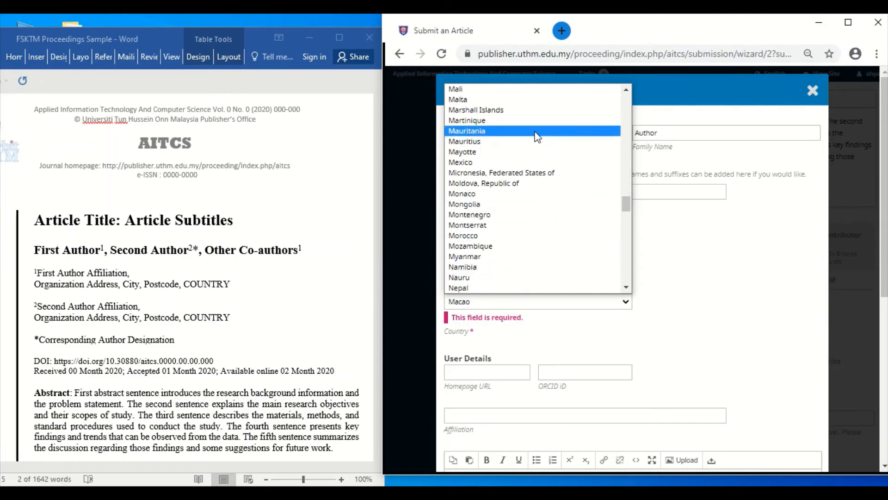
scroll(538, 136, up, 4)
click(518, 197)
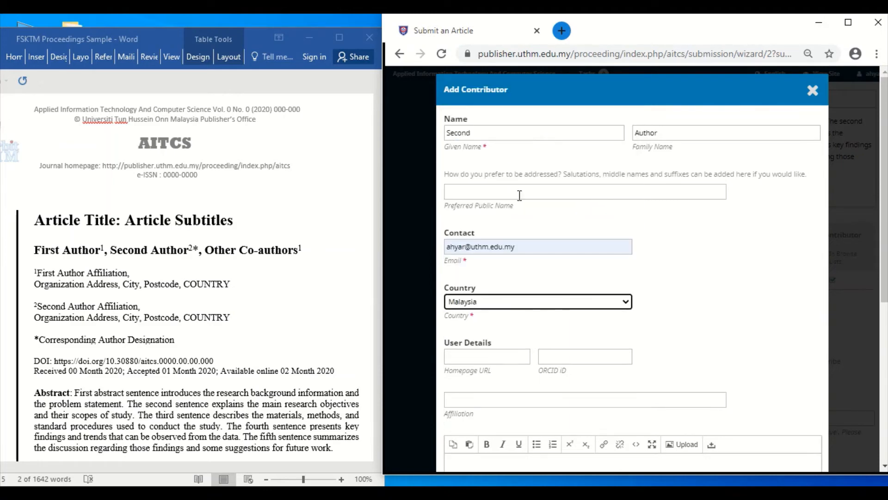
Enter Universiti Tun Hussein Onn Malaysia as the contributor's affiliation
scroll(675, 311, down, 1)
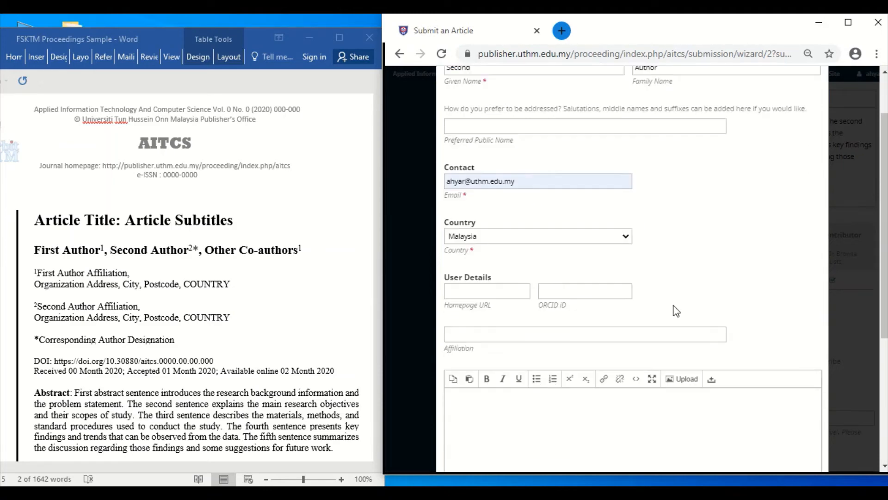
click(611, 334)
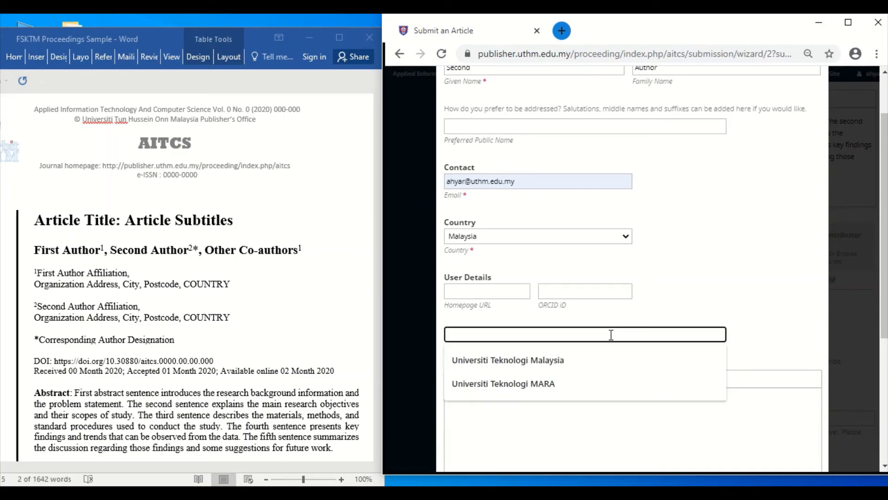
text(Univeraiti)
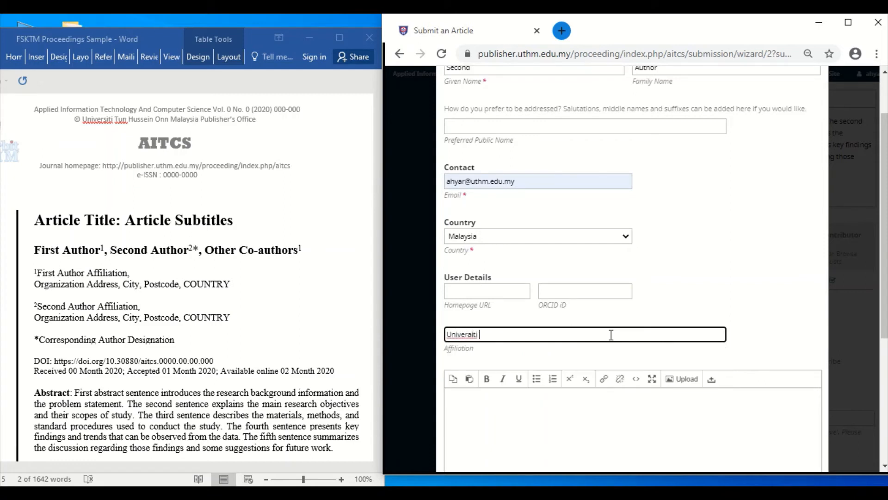
key(BackSpace)
key(BackSpace)
key(BackSpace)
key(BackSpace)
key(BackSpace)
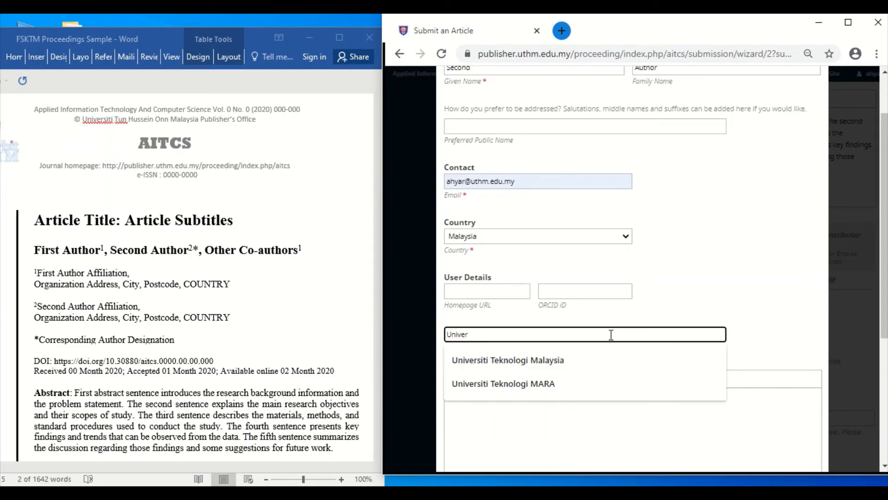
text(siti Tu)
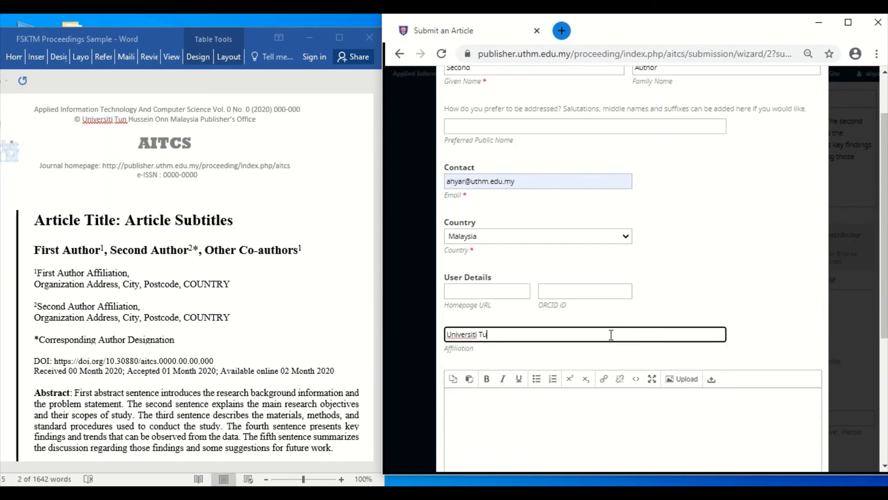
text(n Hussein Onn M)
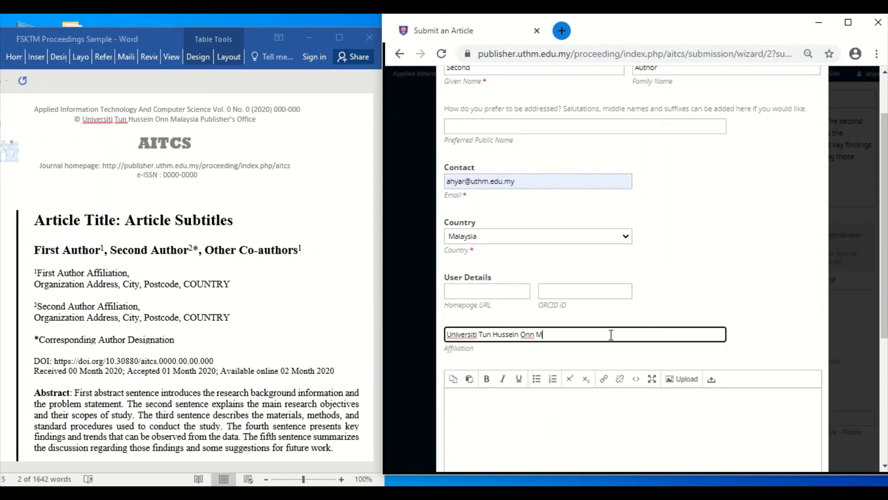
text(alaysia)
Review the contributor's details and set the contributor's role to Author
scroll(611, 334, down, 1)
scroll(611, 334, down, 4)
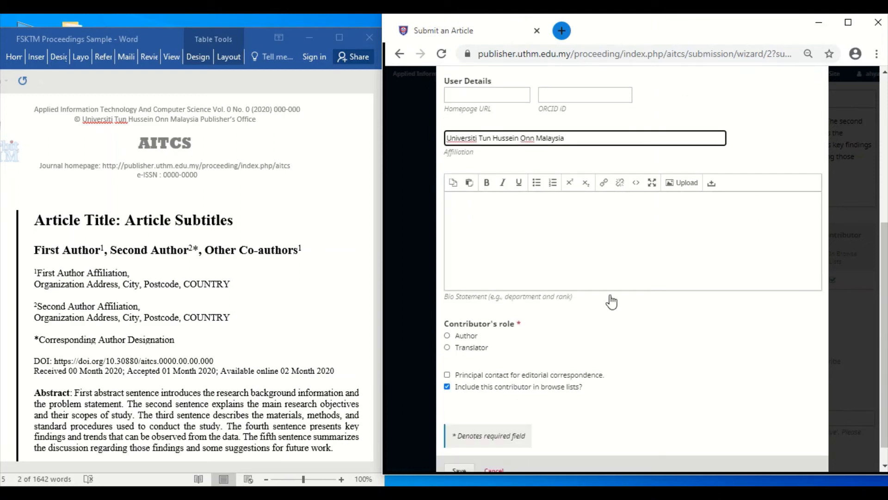
scroll(611, 301, down, 1)
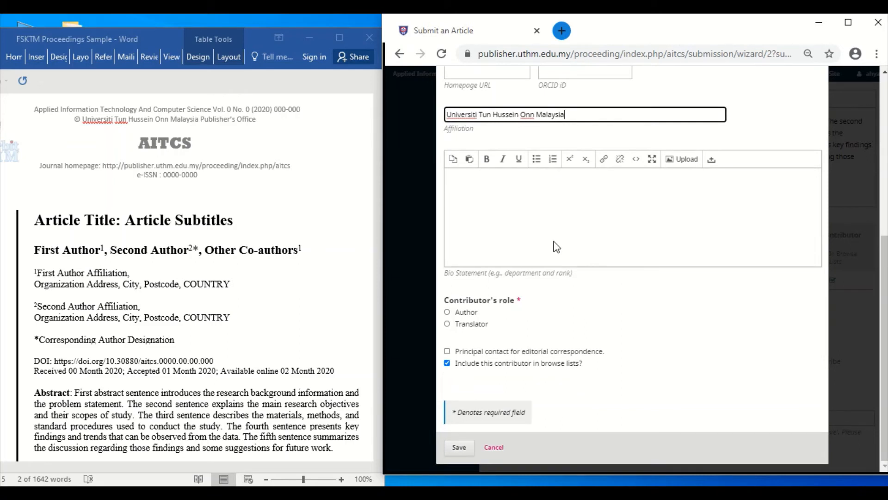
scroll(611, 206, up, 3)
scroll(617, 199, up, 3)
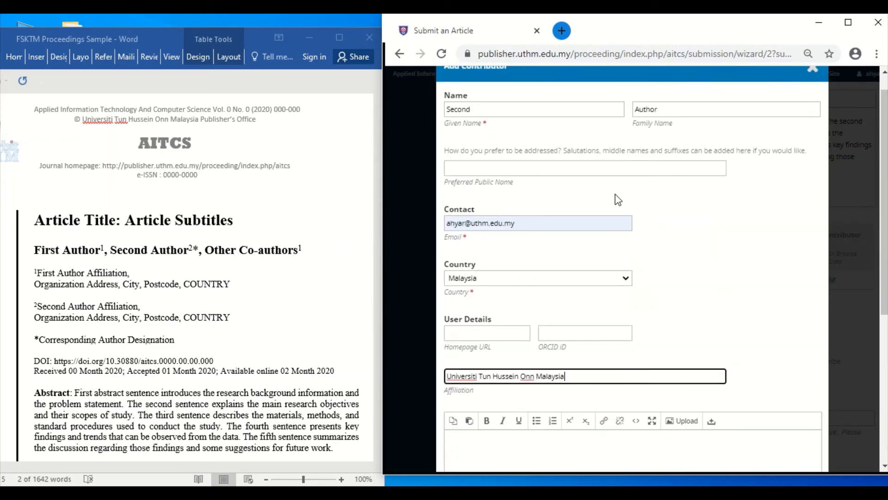
scroll(616, 199, down, 6)
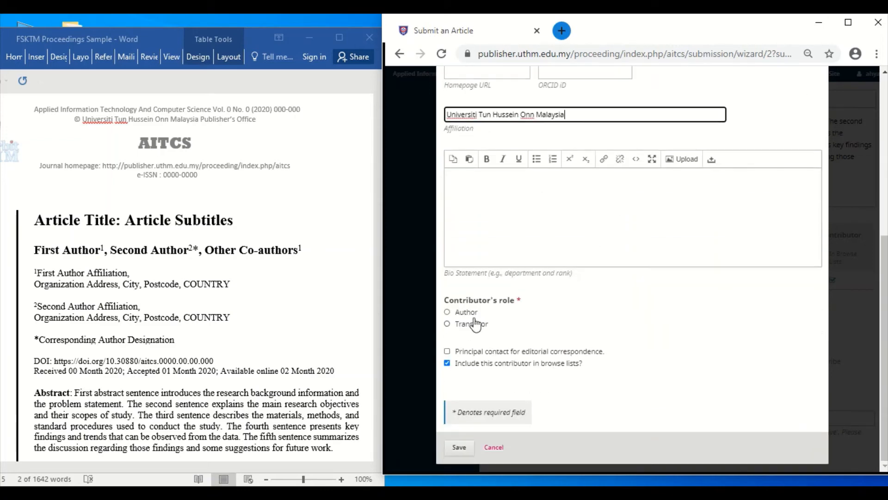
click(448, 313)
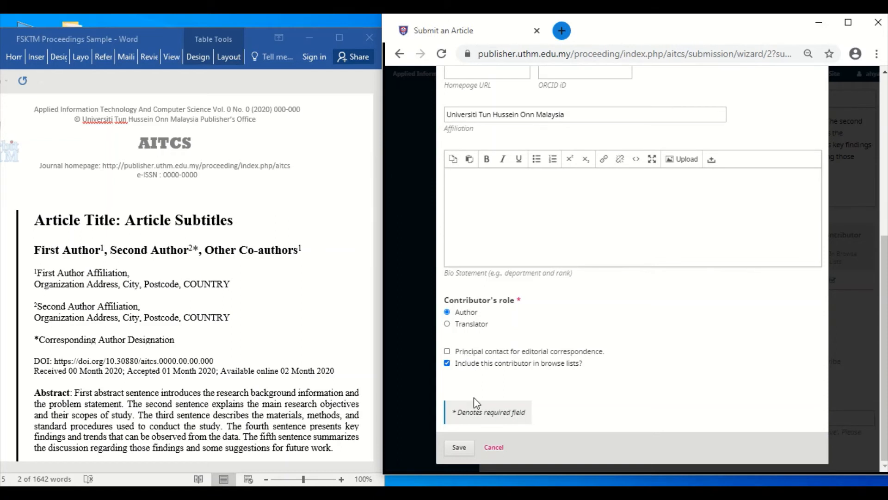
Save the second author's details as a new contributor to the article
click(460, 448)
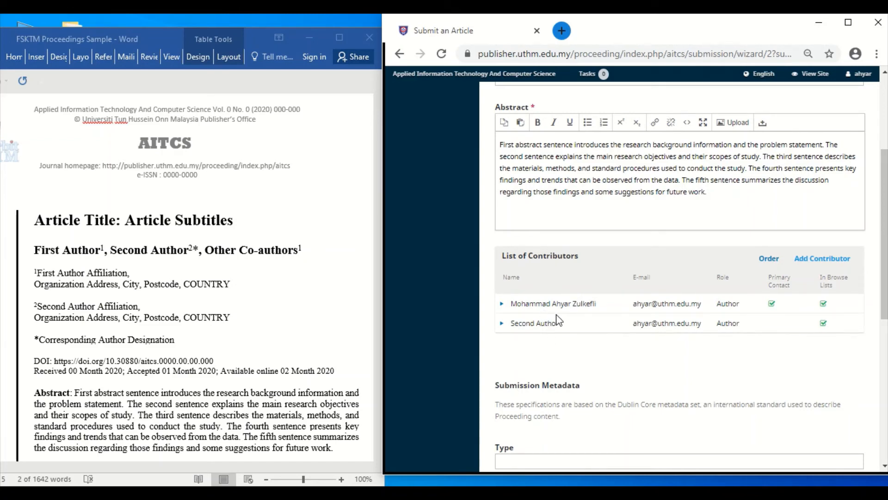
Try moving Second Author to first place in the contributor order, restore the original order, and finish ordering
click(768, 264)
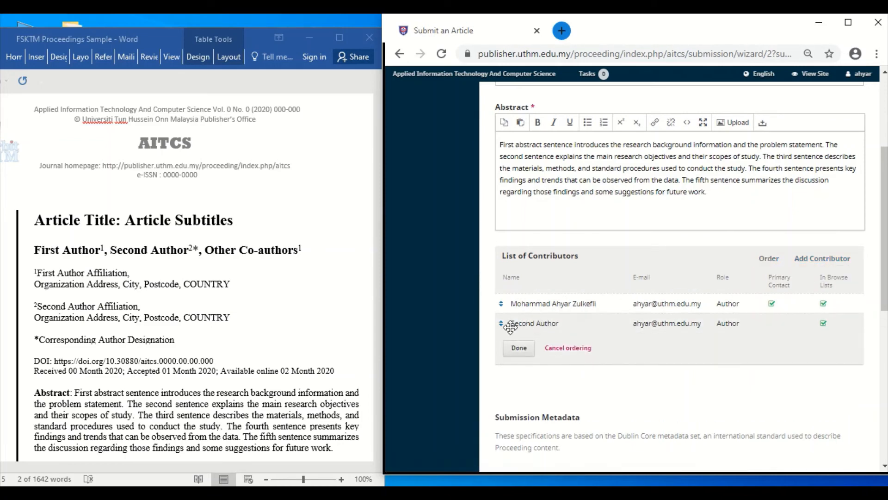
drag(503, 321, 505, 306)
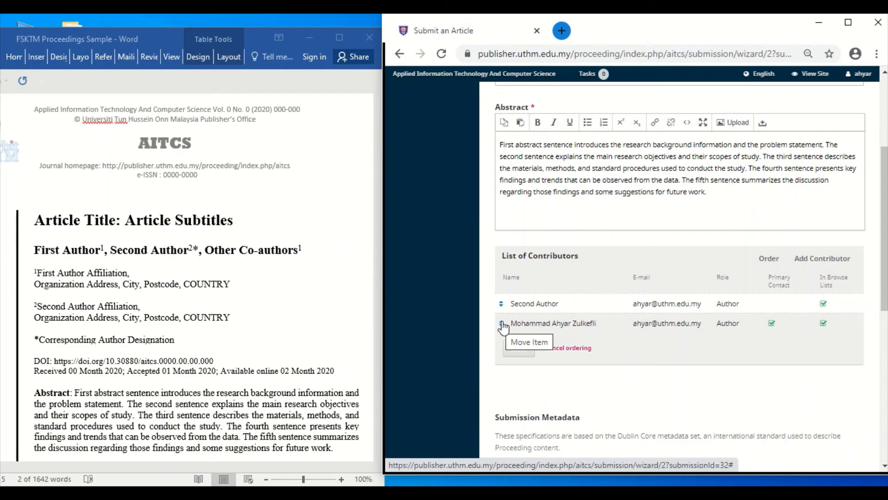
drag(503, 327, 503, 306)
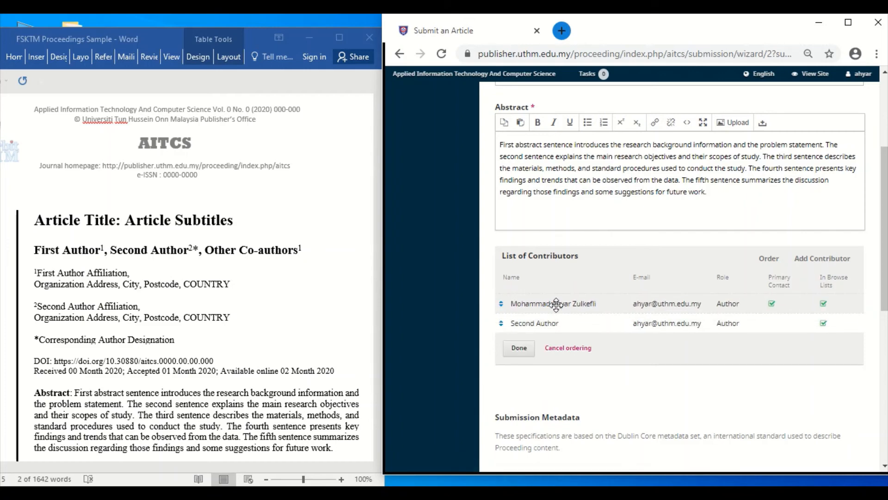
click(518, 348)
Copy "Keyword 1" from the keywords line of the Word document and add it to the submission's Keywords
scroll(528, 356, down, 3)
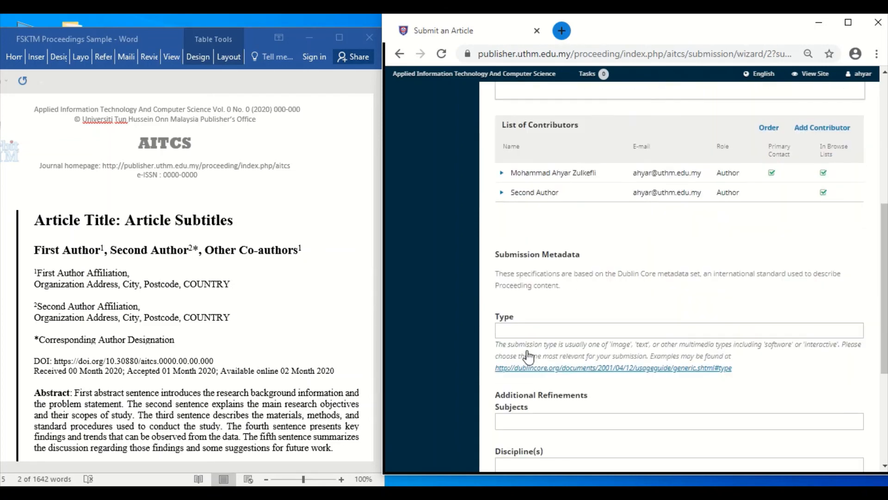
scroll(528, 356, down, 2)
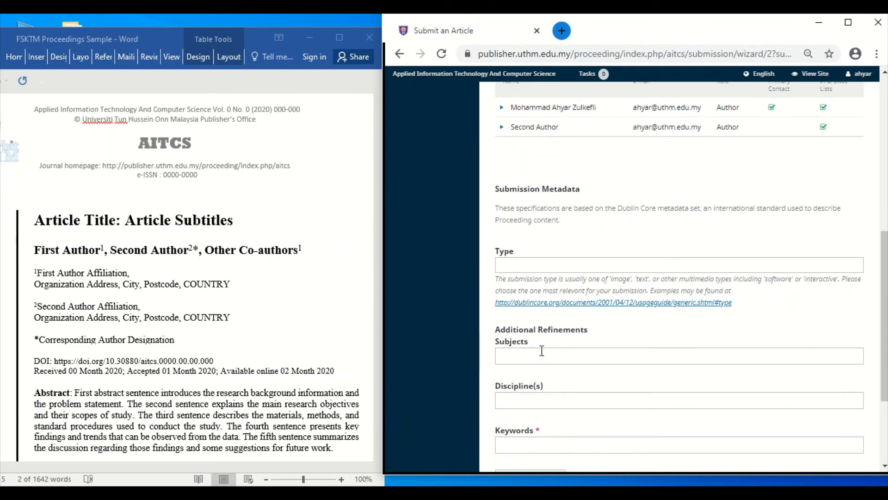
scroll(536, 351, down, 2)
scroll(542, 356, down, 2)
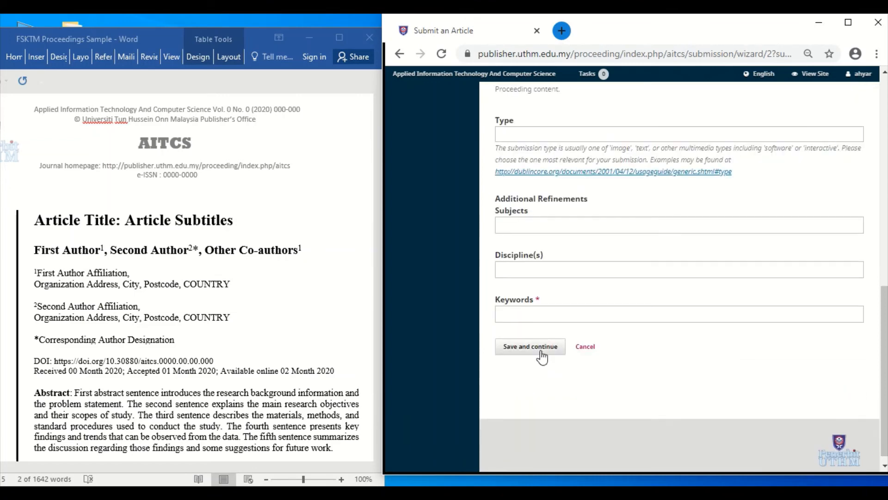
scroll(543, 356, up, 2)
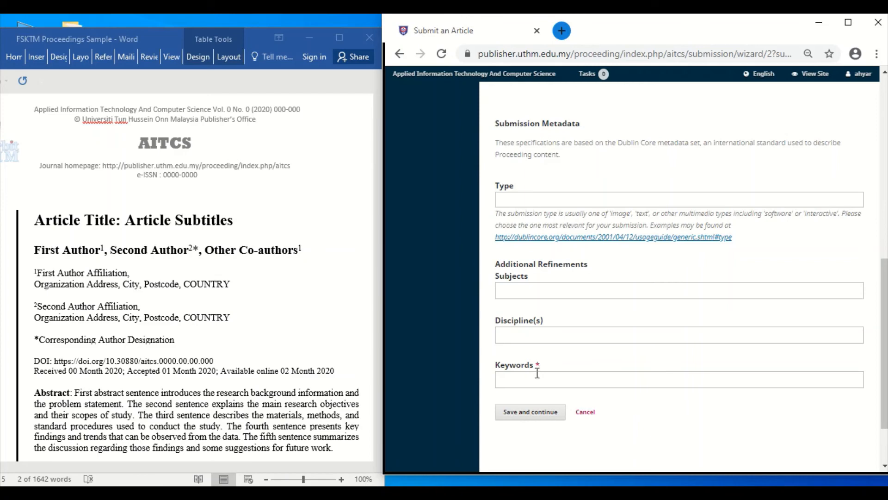
click(329, 321)
scroll(329, 321, down, 4)
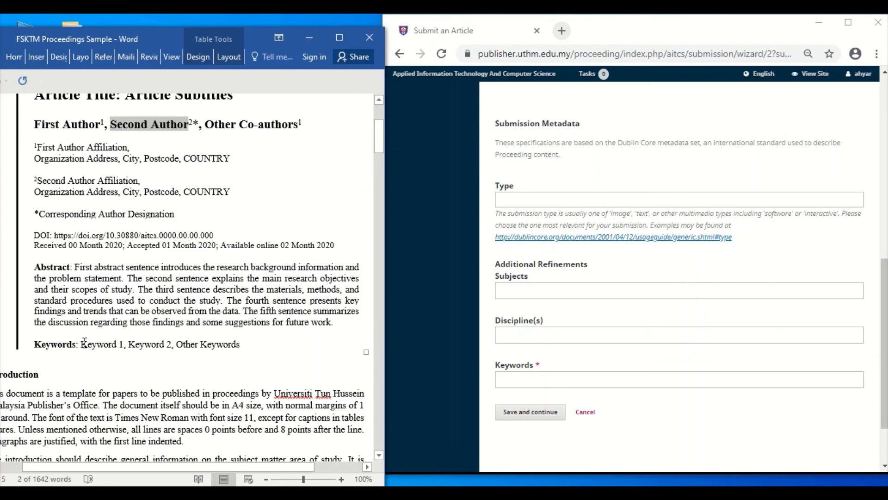
drag(85, 343, 124, 346)
key(ctrl+c)
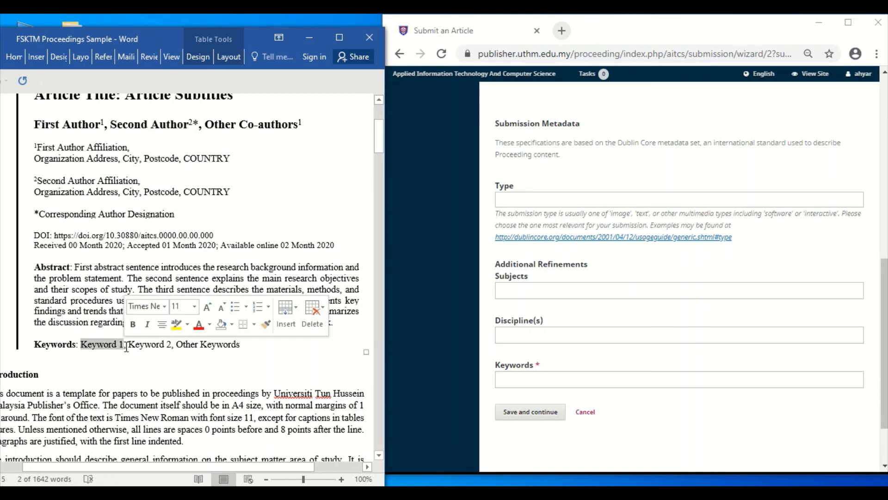
click(512, 377)
key(ctrl+v)
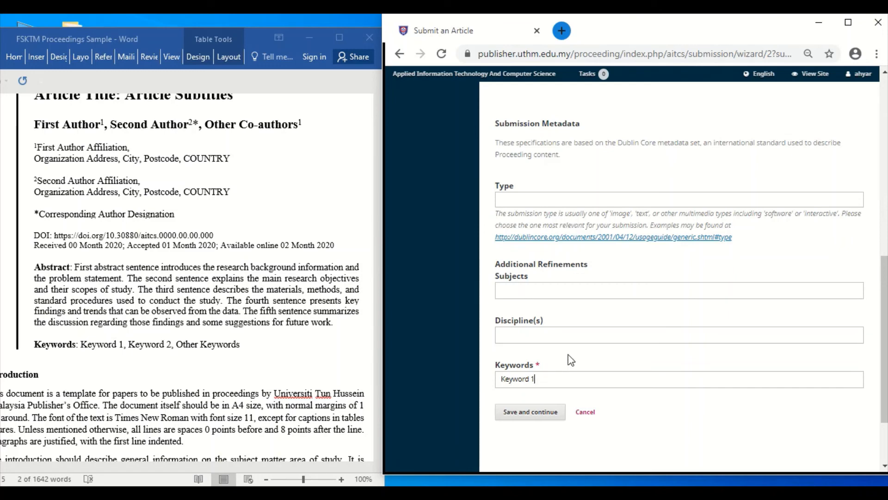
key(Return)
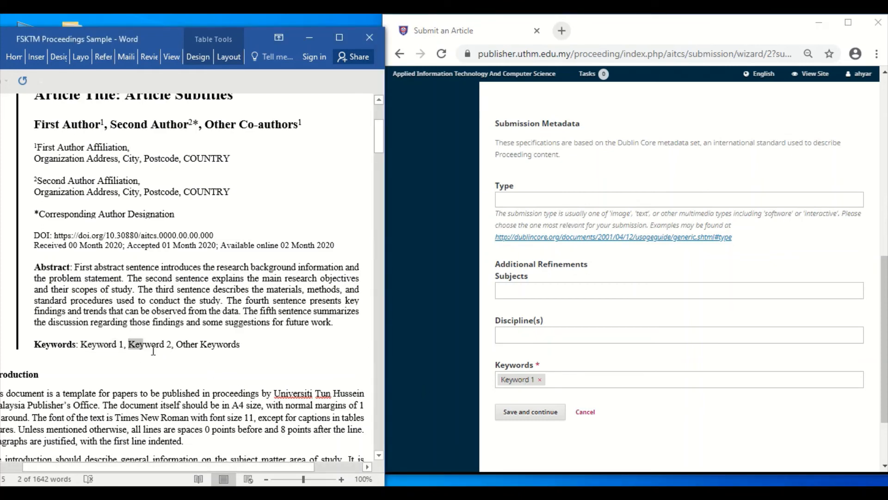
Copy "Keyword 2" from the Word document and add it as the second submission keyword
drag(129, 345, 170, 346)
key(ctrl+c)
click(568, 381)
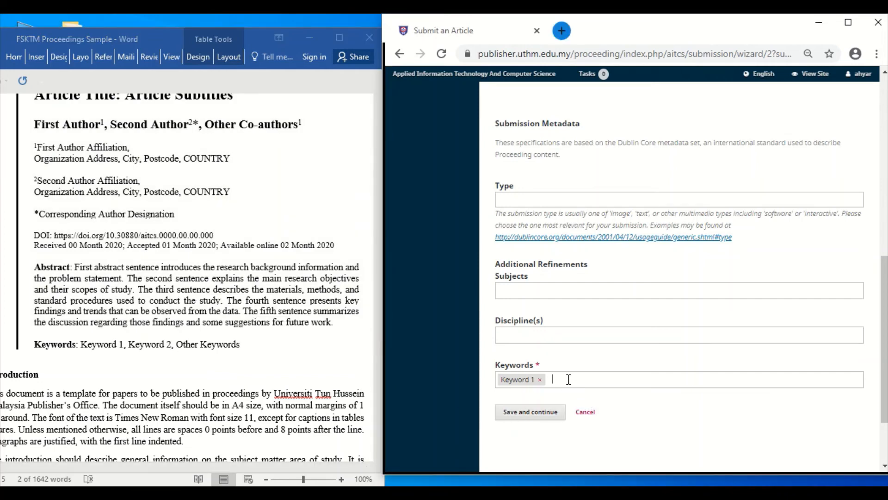
key(ctrl+v)
Copy "Other Keywords" from the Word document and add it as the third submission keyword
click(178, 348)
click(180, 346)
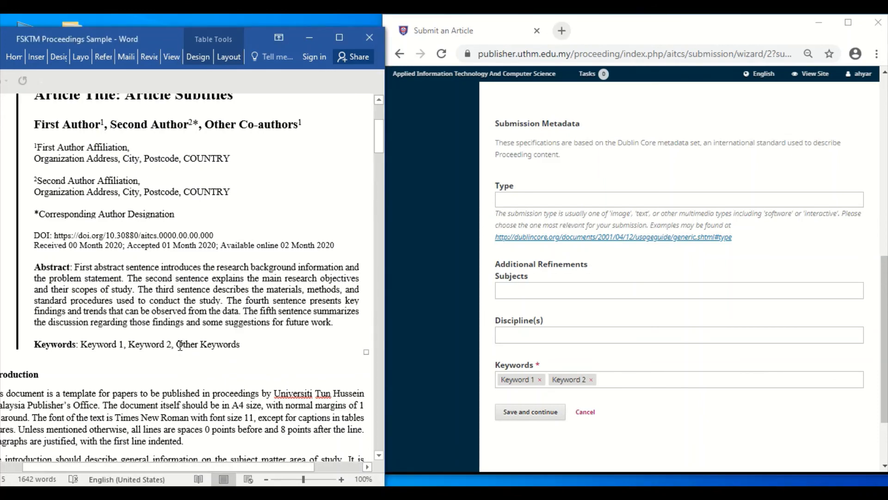
drag(180, 345, 244, 345)
key(ctrl+c)
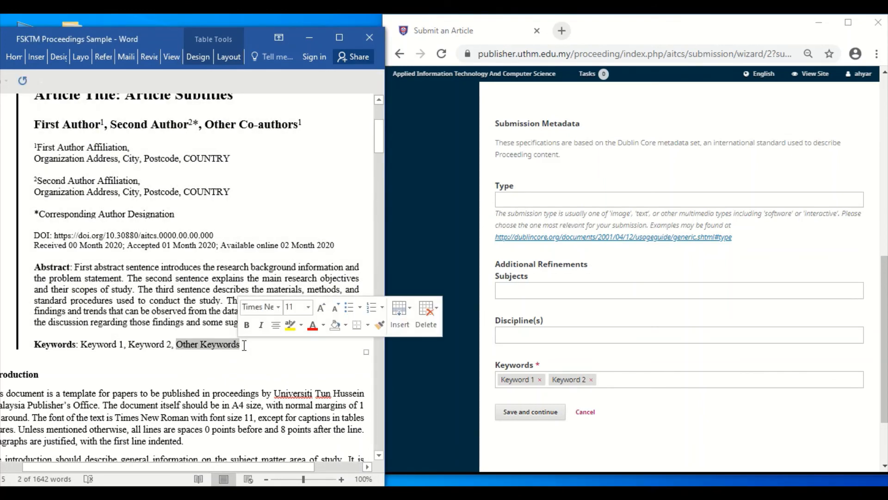
click(632, 380)
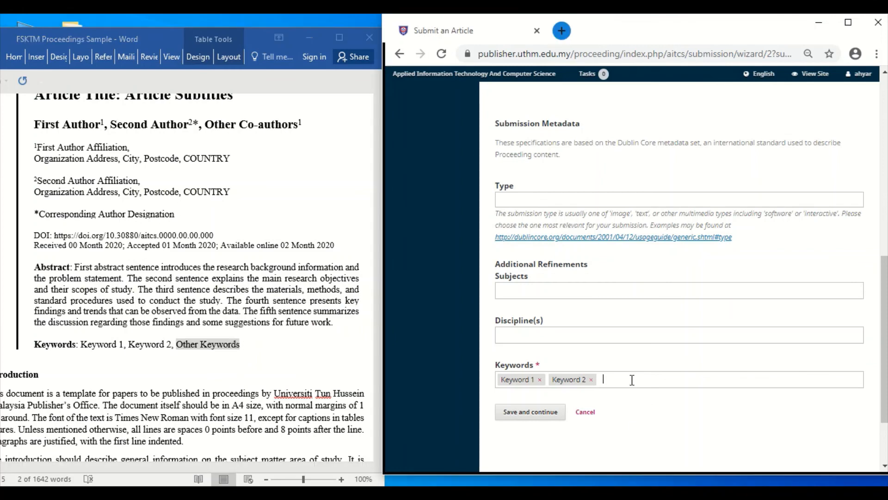
key(ctrl+v)
key(Return)
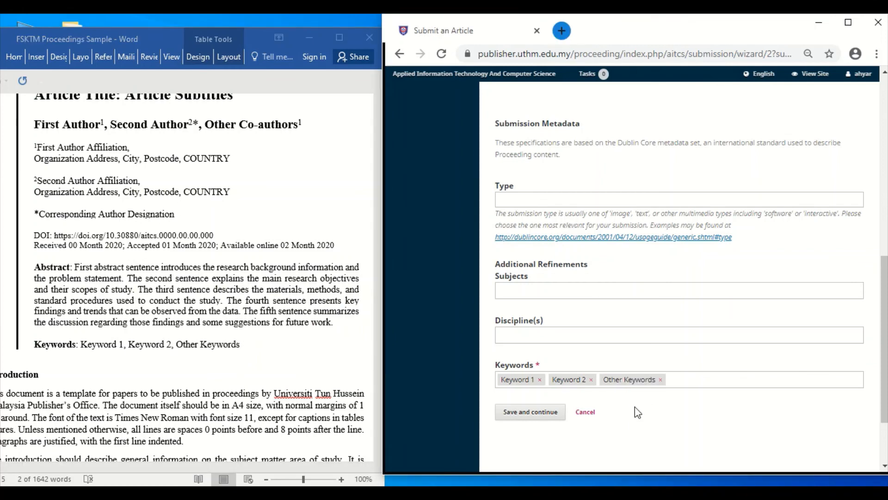
Review the entered title, abstract, contributors and keywords, and save the metadata to continue to the Confirmation stage
scroll(671, 412, down, 2)
scroll(703, 413, up, 6)
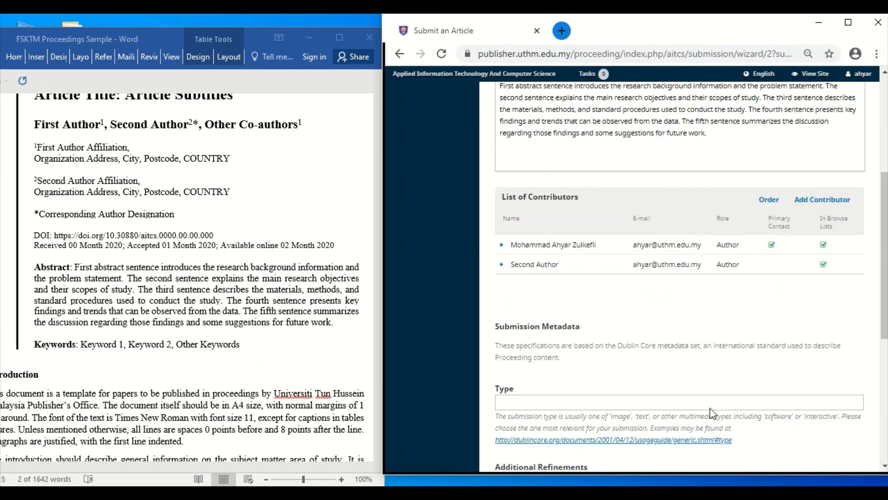
scroll(712, 413, up, 5)
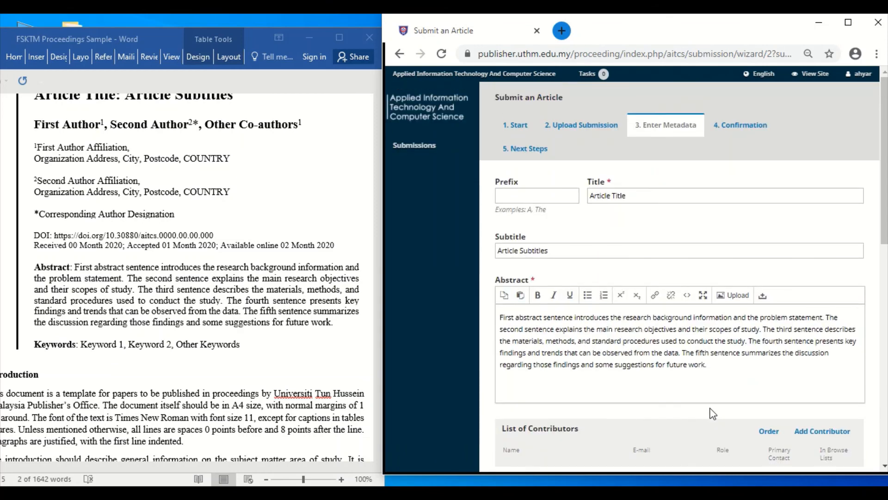
scroll(712, 412, down, 15)
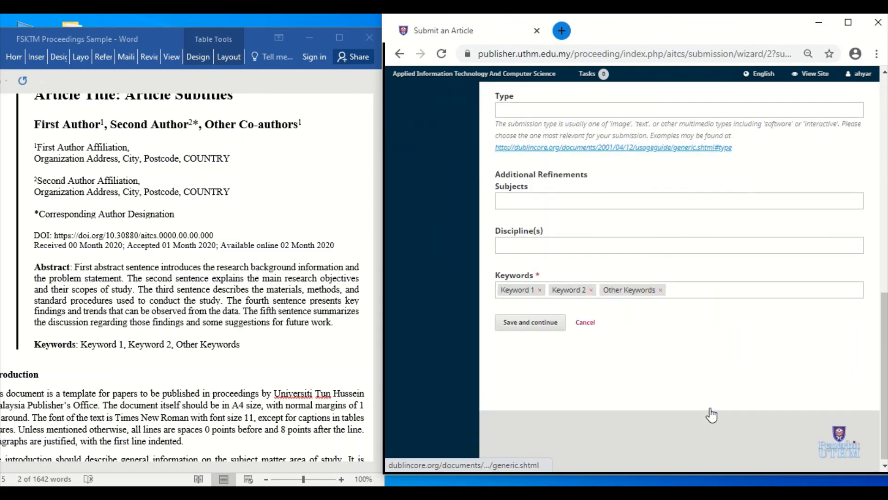
click(523, 323)
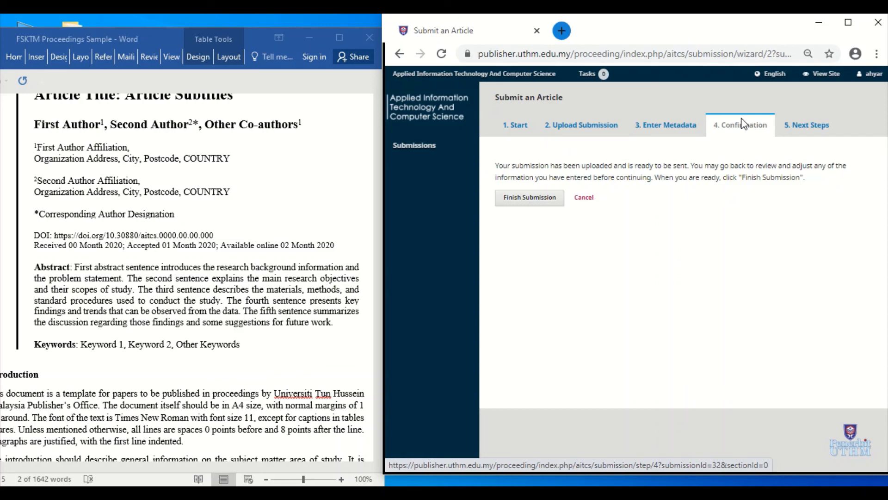
Finish the submission, confirm sending the article to the Proceeding, and dismiss the notification
click(516, 202)
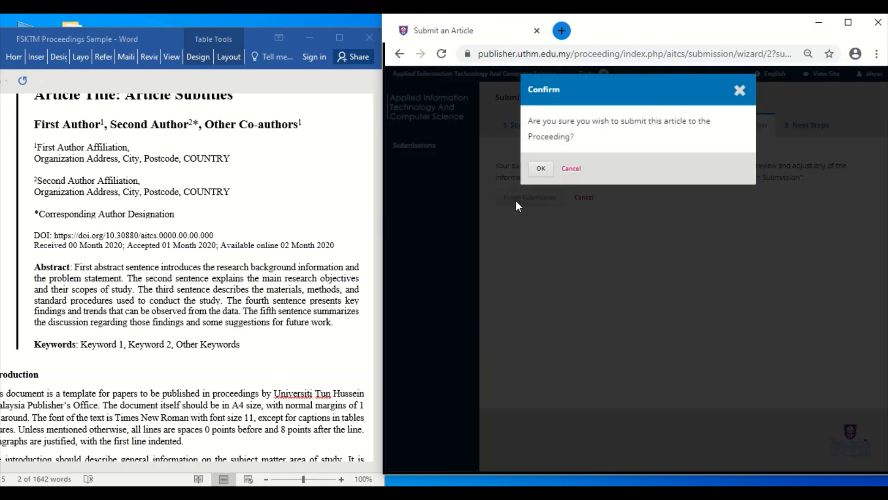
click(540, 169)
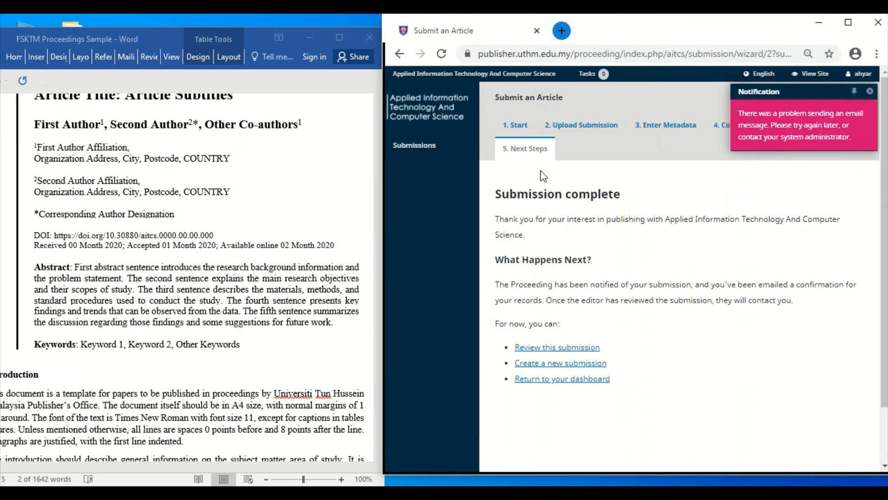
click(870, 92)
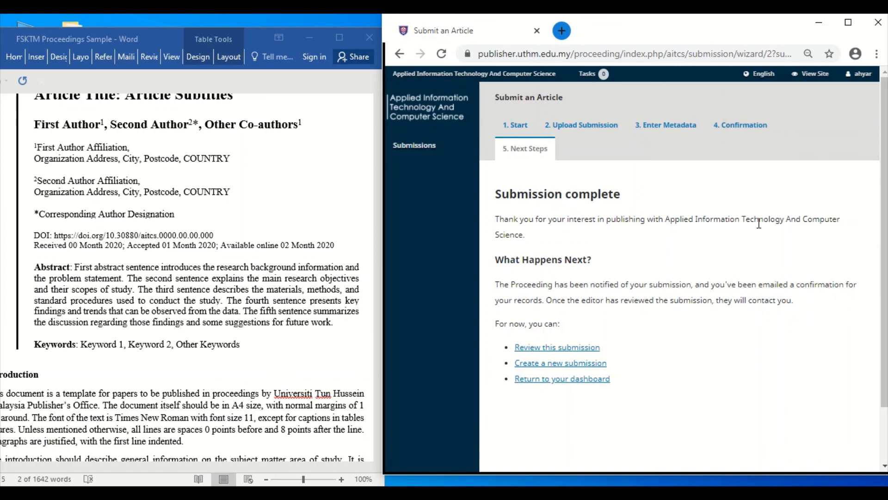
Open the completed submission for review and maximize the browser window
scroll(692, 207, down, 2)
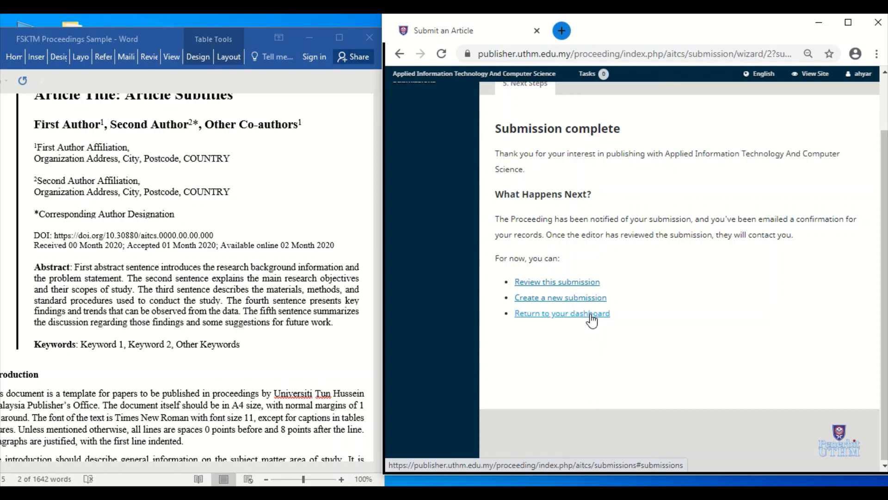
click(580, 284)
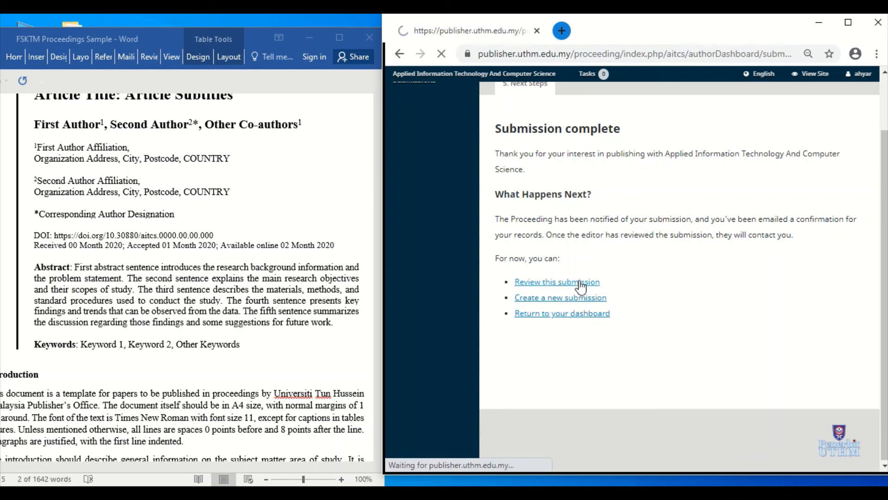
click(848, 22)
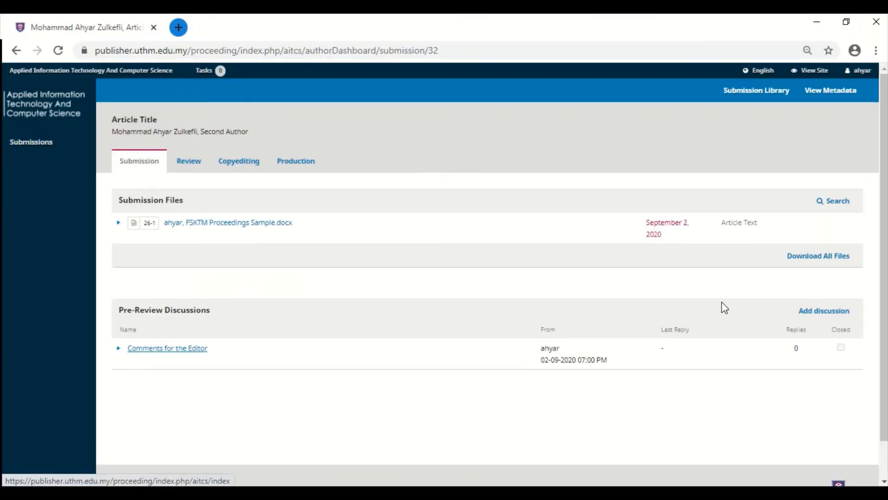